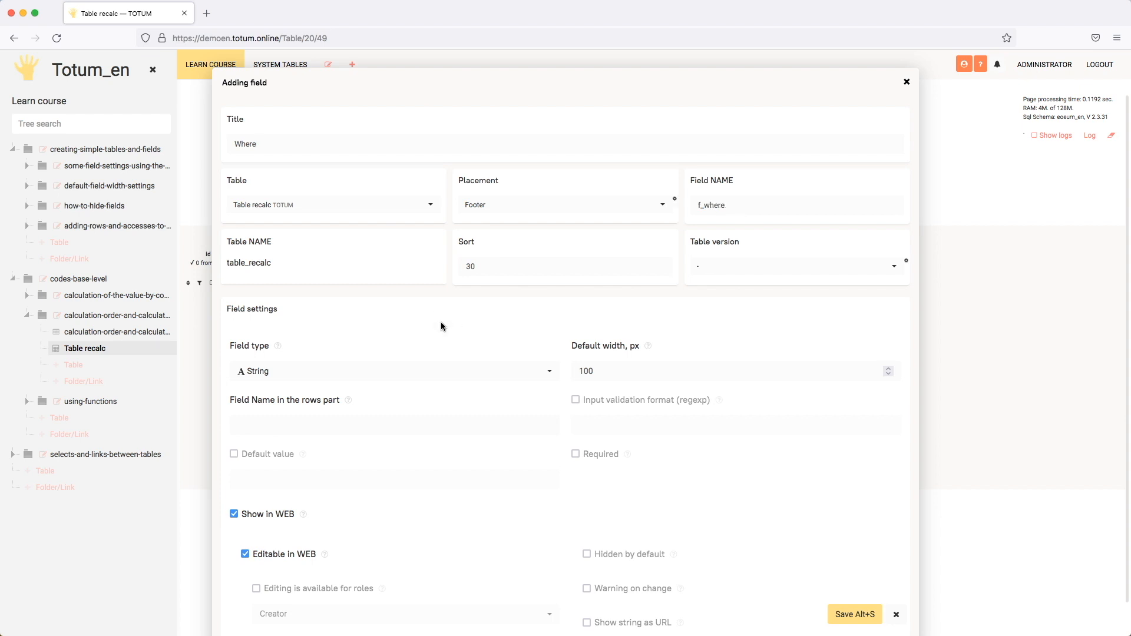
Step: Save the new string field Where in the footer of the Table recalc table
left_click(848, 614)
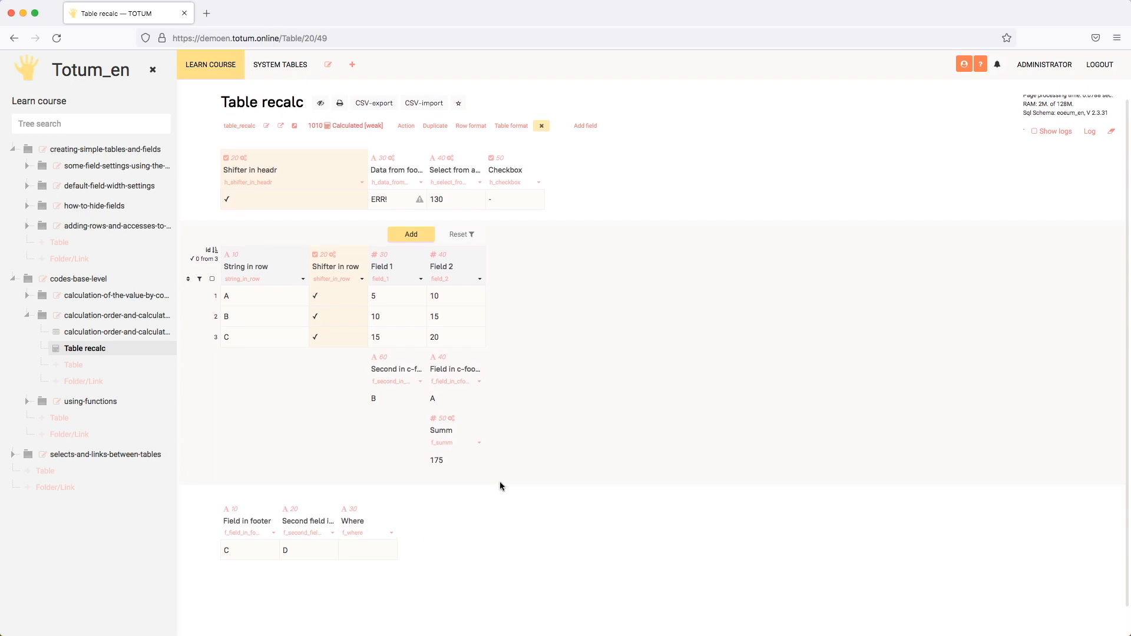
left_click(398, 323)
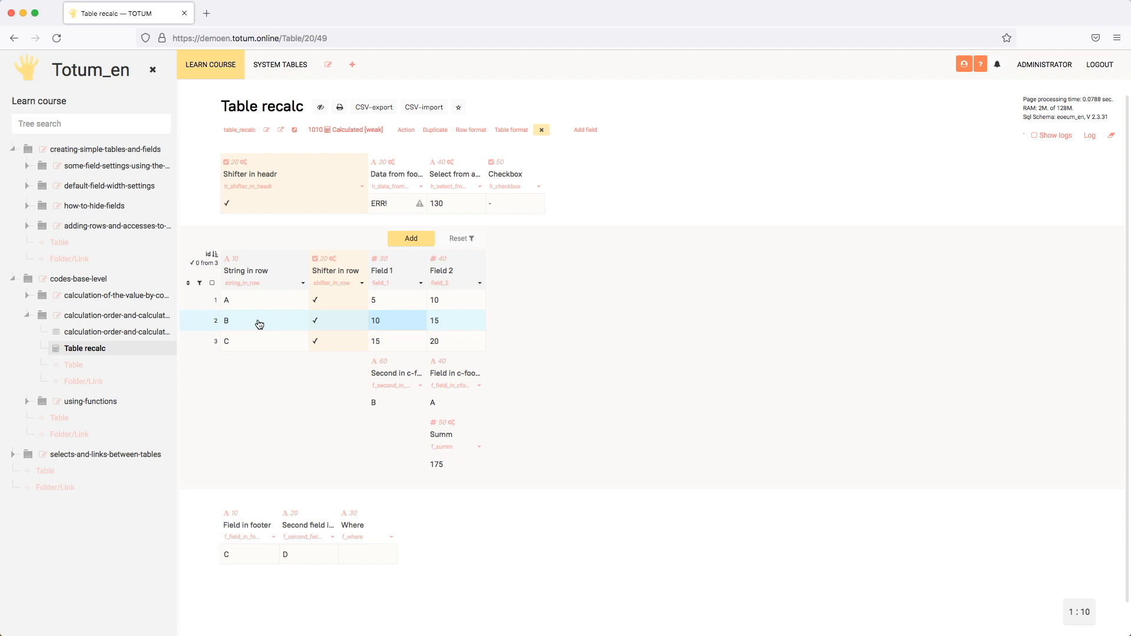
Step: Add code to the footer field Where with a select function whose table parameter is $#ntn
left_click(366, 516)
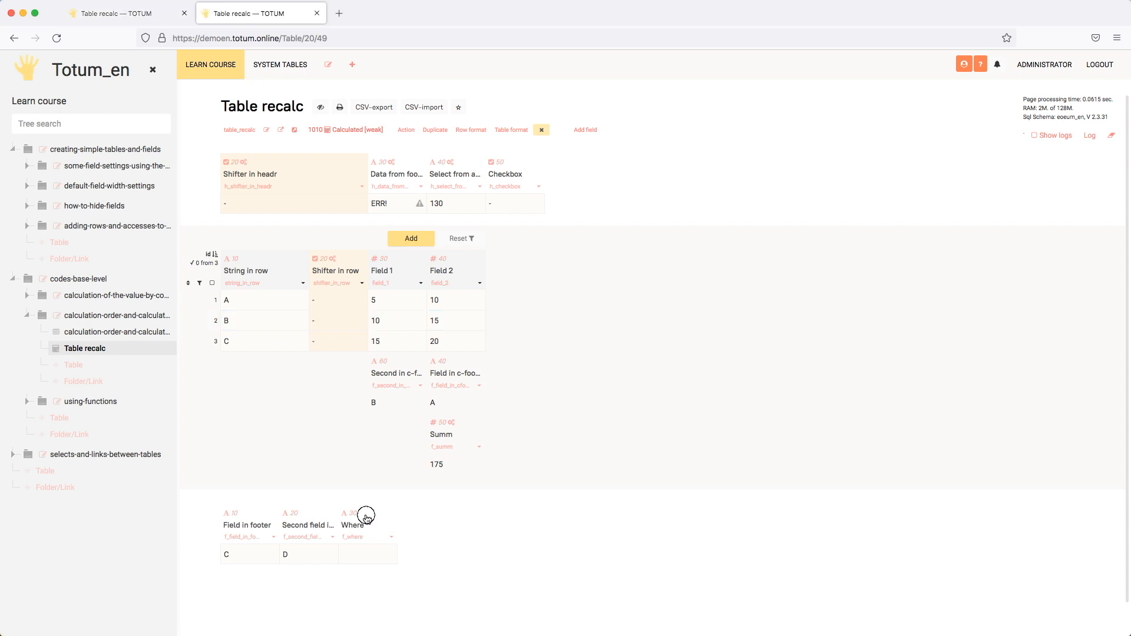
left_click(326, 487)
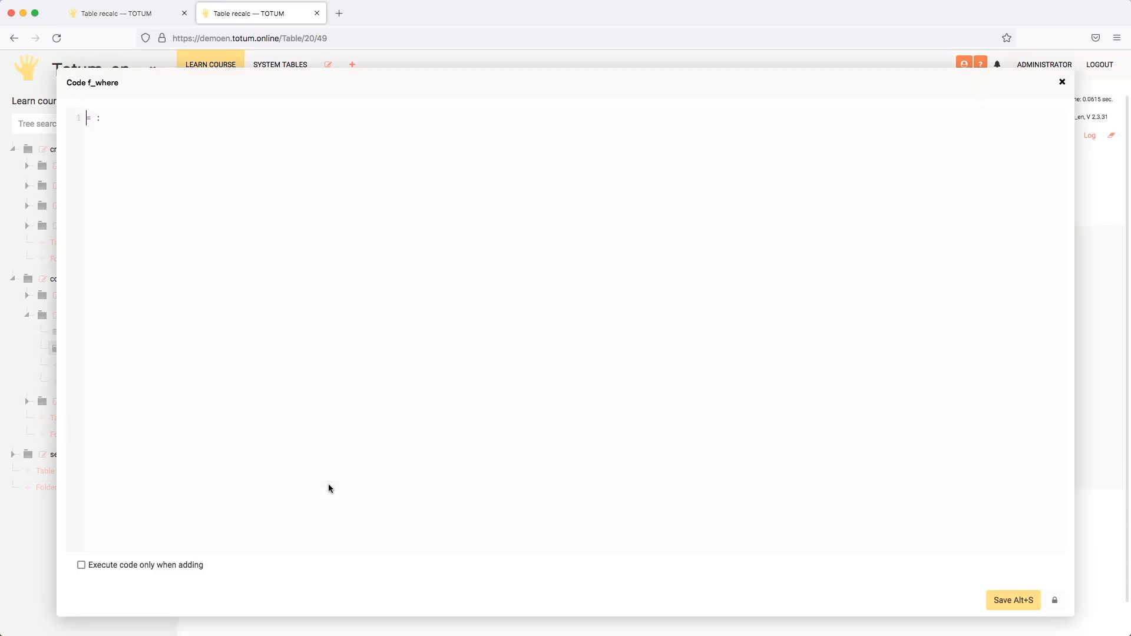
left_click(161, 122)
type("sel")
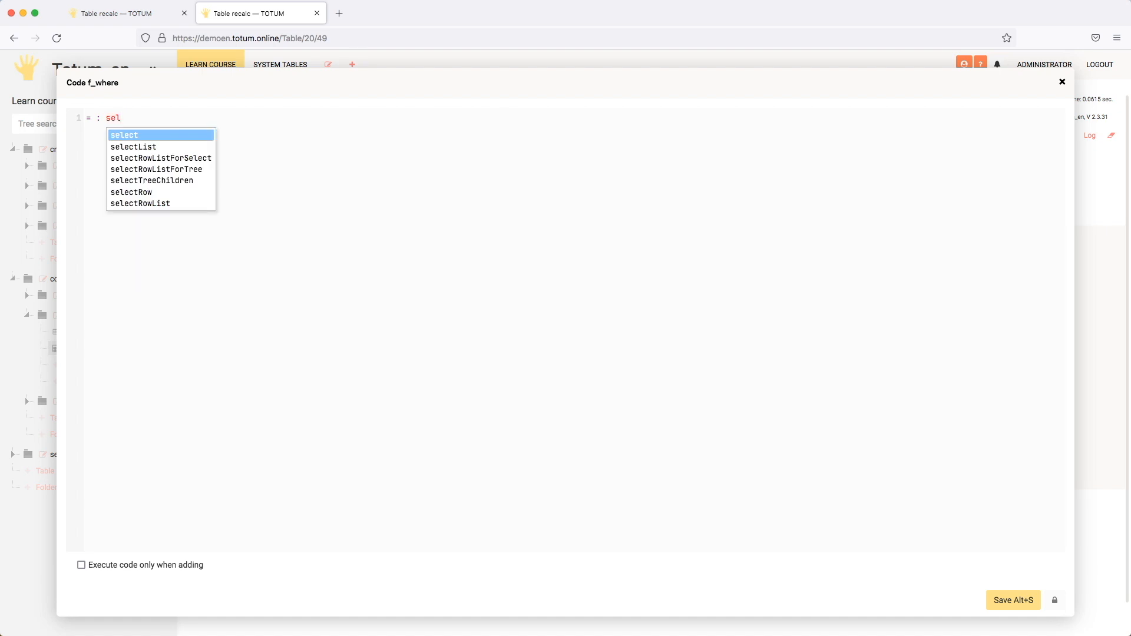
key("Return")
type("(")
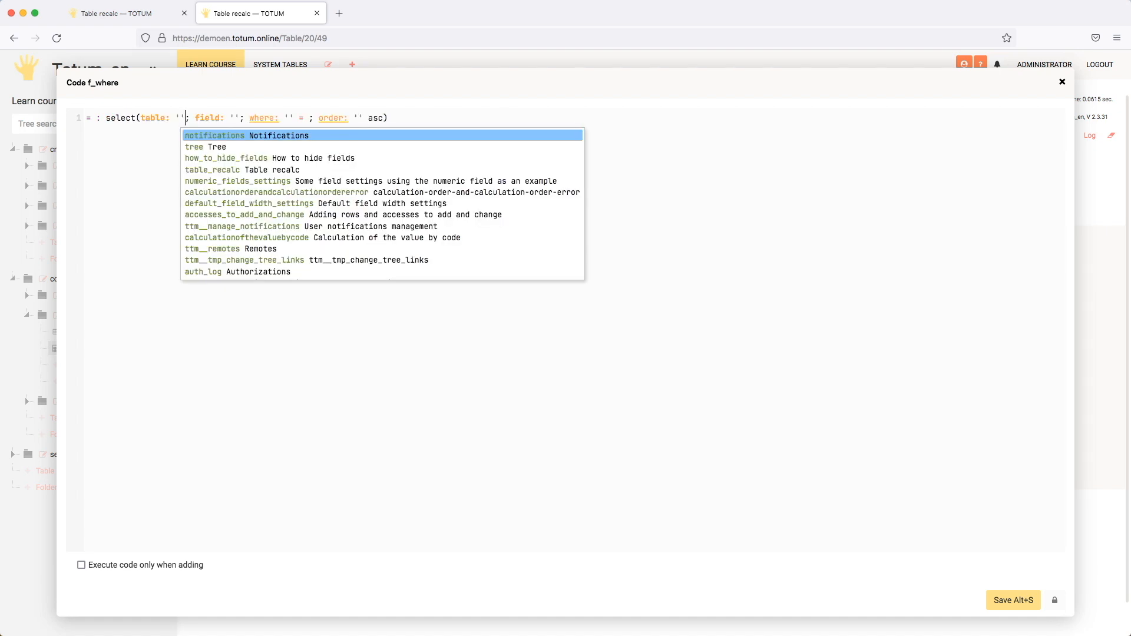
key("BackSpace")
key("BackSpace")
type("$#ntn")
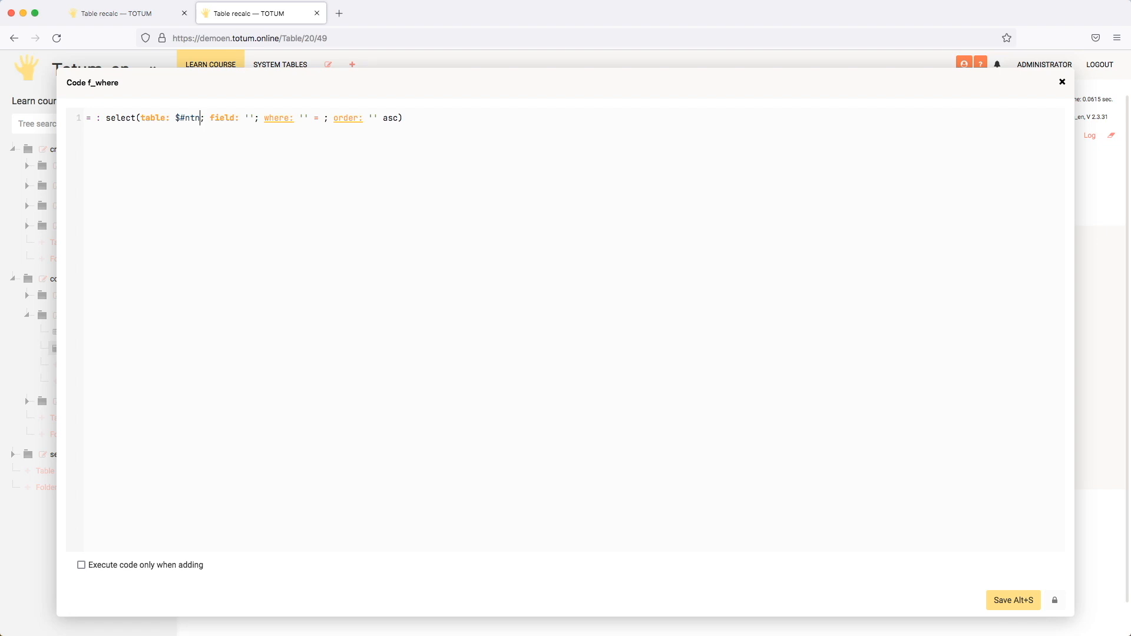
Step: Set the field parameter of the select function to 'field_1'
left_click(250, 117)
type("fi")
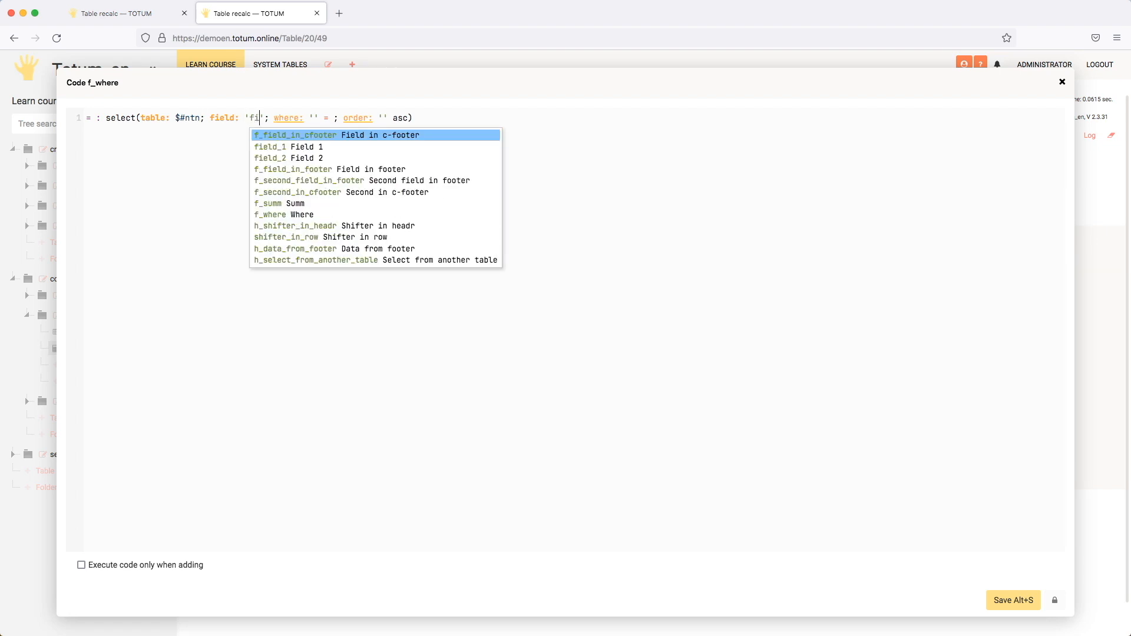
key("Down")
key("Return")
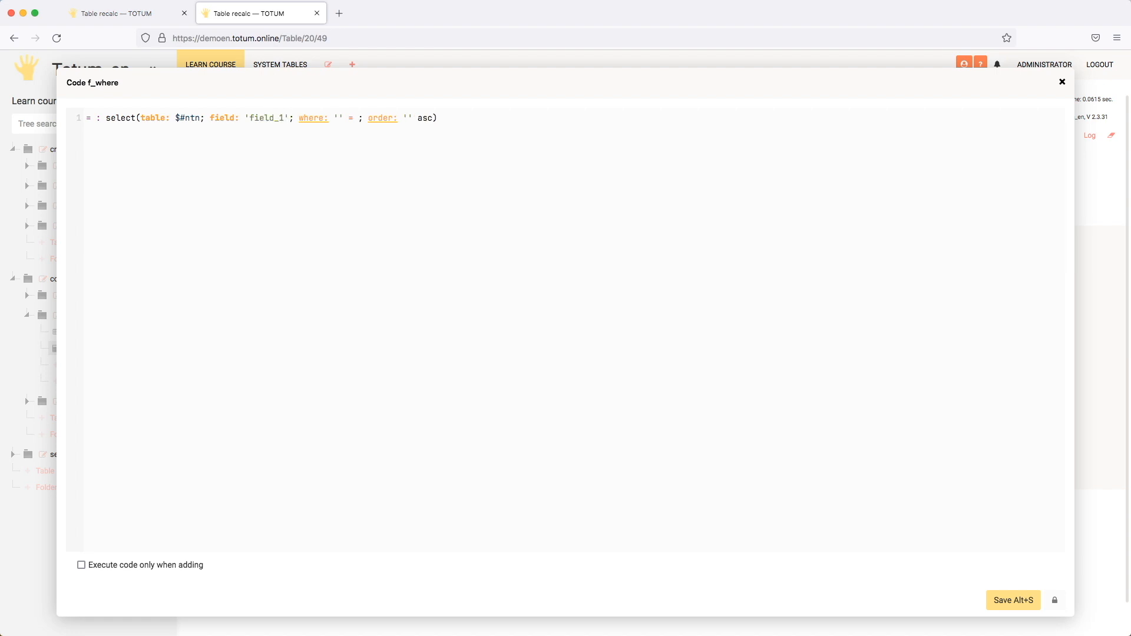
Step: Set the select function's where condition to 'string_in_row' = "B"
key("Tab")
key("Left")
key("Right")
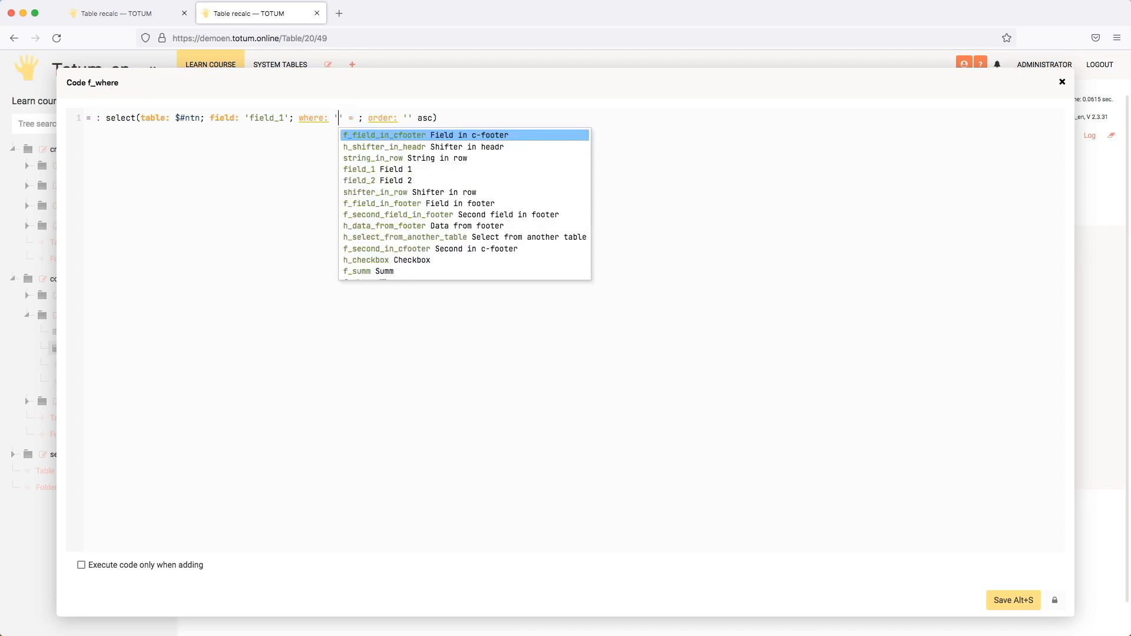
type("str")
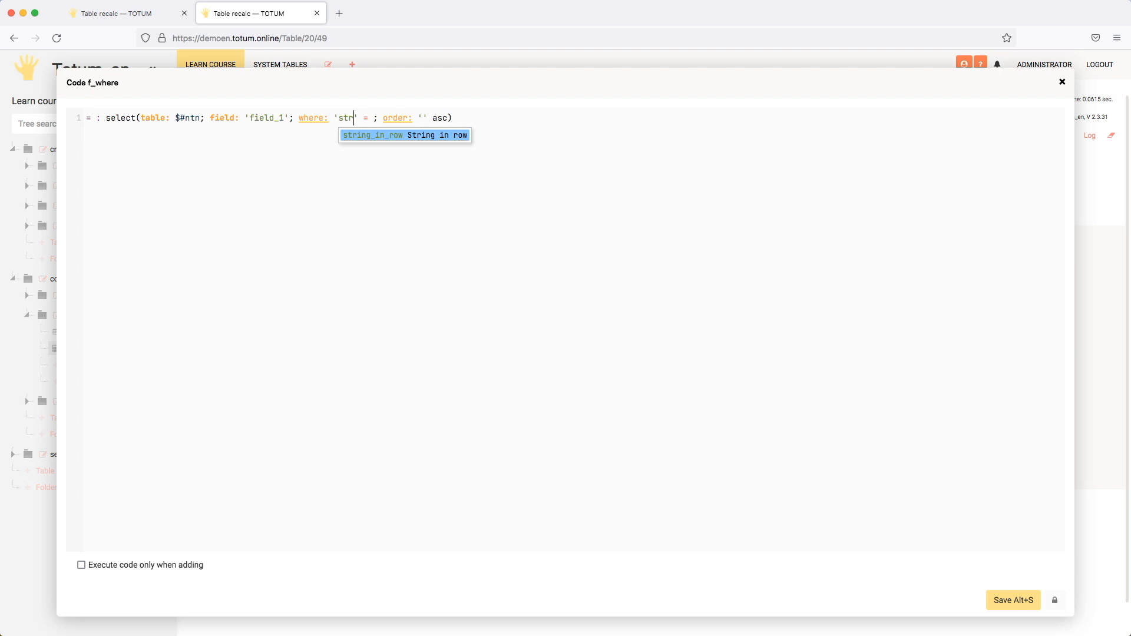
key("Return")
key("Escape")
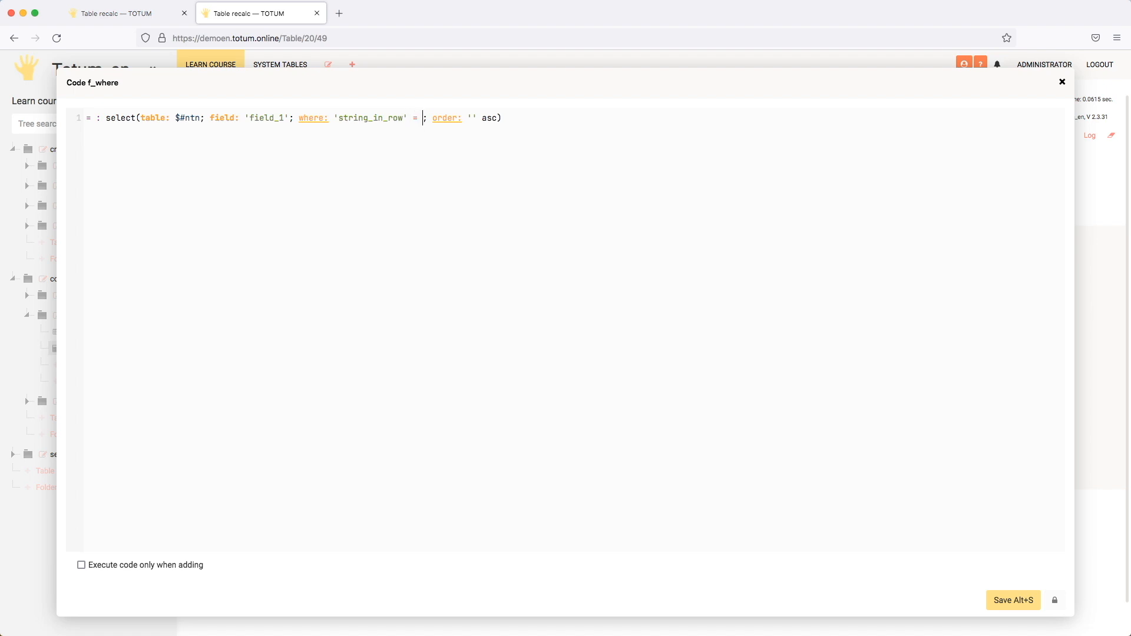
type("\"\"")
type("B")
key("BackSpace")
type("B")
Step: Remove the order parameter from the select function and save the code
key("shift+alt+Right")
key("shift+alt+Right")
key("shift+alt+Right")
key("shift+alt+Right")
key("shift+alt+Right")
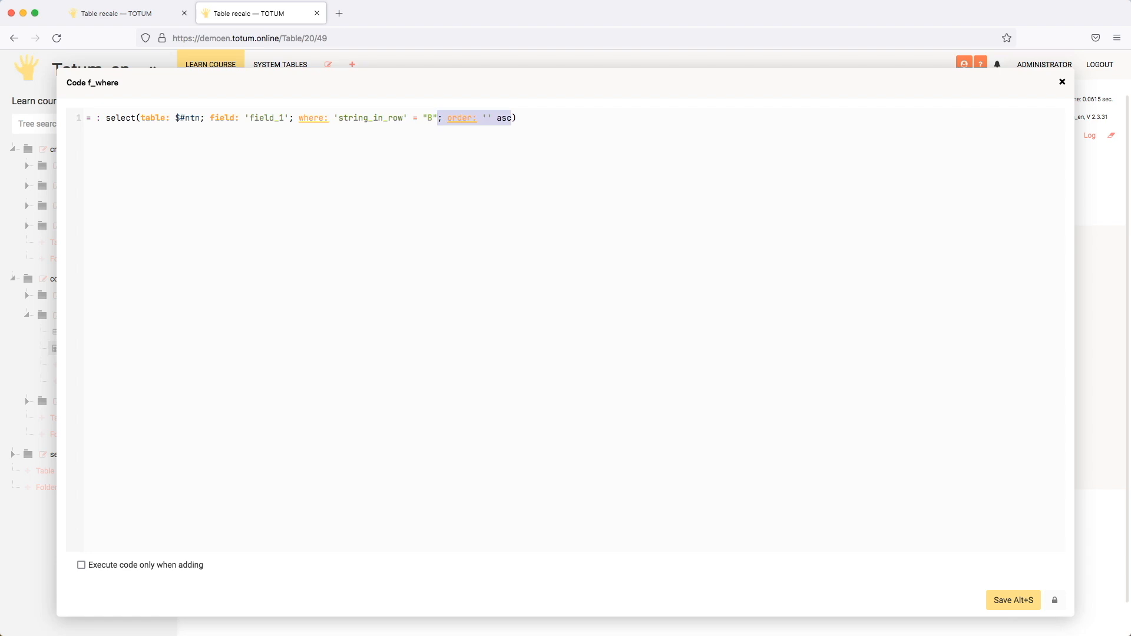
key("BackSpace")
left_click(1004, 599)
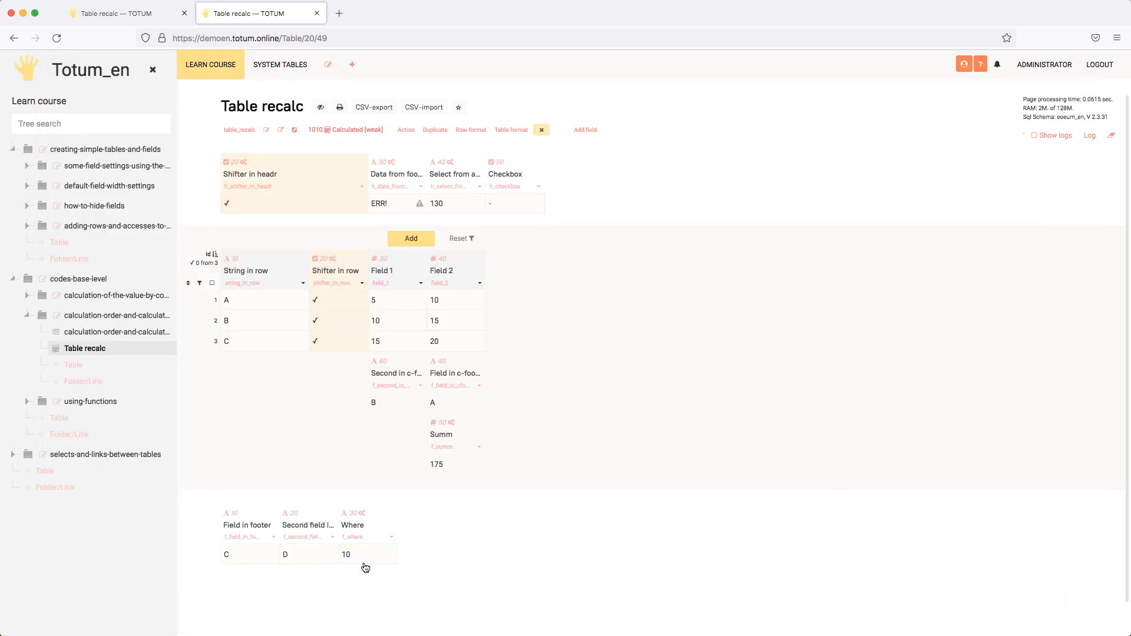
Step: In the Where field's settings, change the field in the code's where condition to 'field_1'
left_click(365, 561)
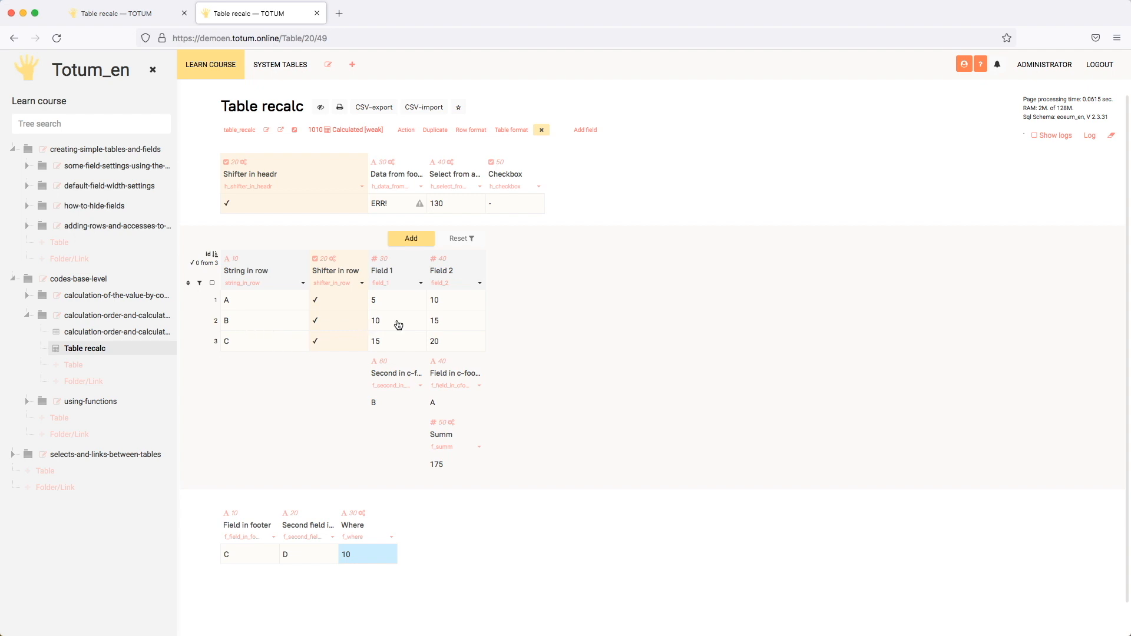
left_click(392, 534)
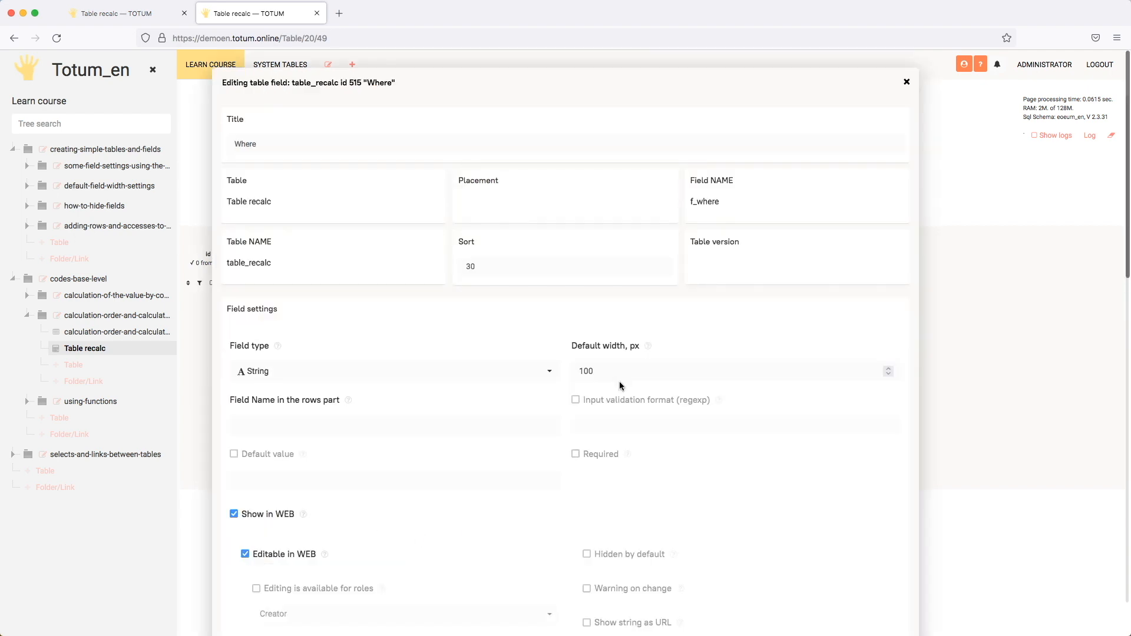
scroll(620, 382, "down", 10)
scroll(619, 382, "down", 1)
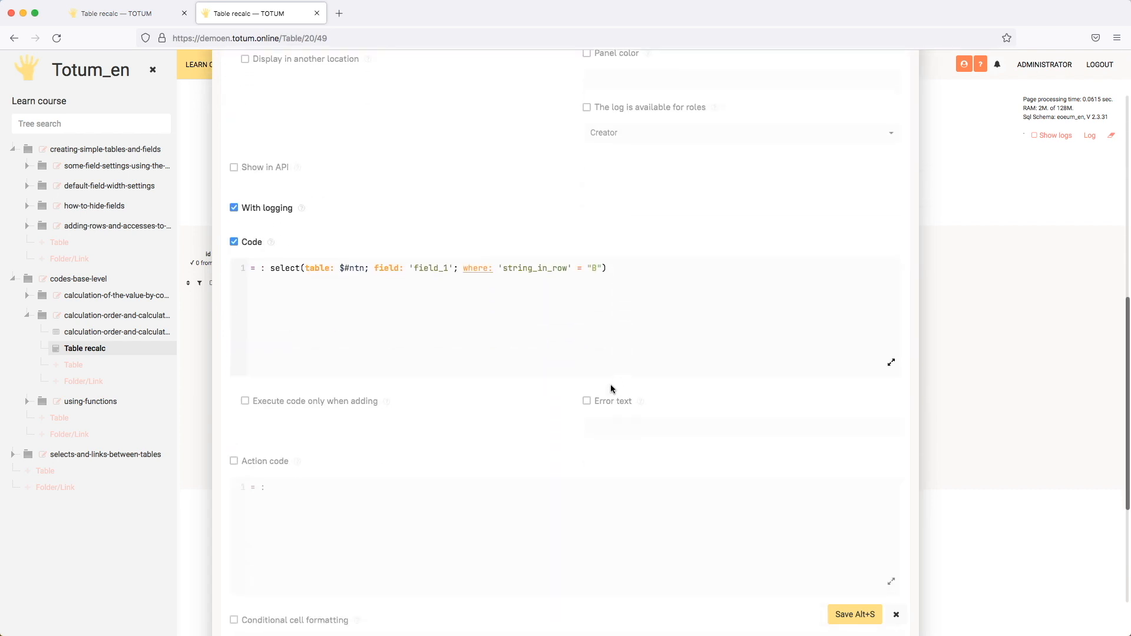
double_click(533, 268)
key("BackSpace")
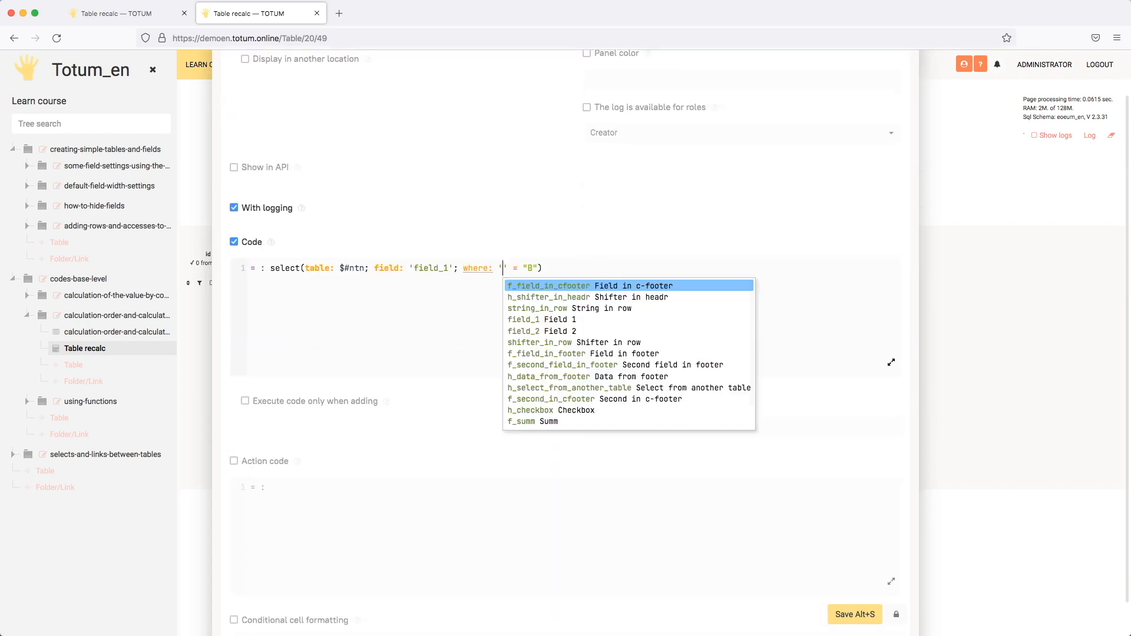
type("fi")
key("Down")
key("Return")
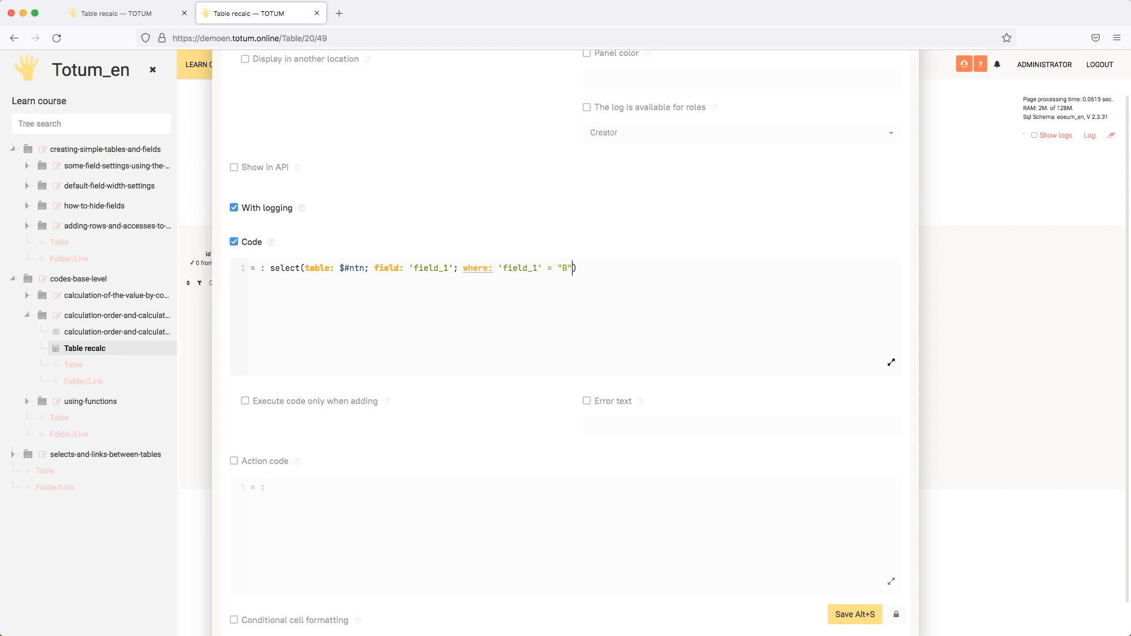
Step: Replace the compared value in the where condition with the number 10, without quotes
key("BackSpace")
key("BackSpace")
key("BackSpace")
type("10")
key("BackSpace")
key("Down")
key("Return")
type("\"")
key("Right")
key("Right")
type("\"10df")
key("BackSpace")
key("BackSpace")
key("Delete")
key("BackSpace")
Step: Change the select function's field parameter to 'string_in_row' and save the Where field
double_click(439, 267)
type("str")
key("Return")
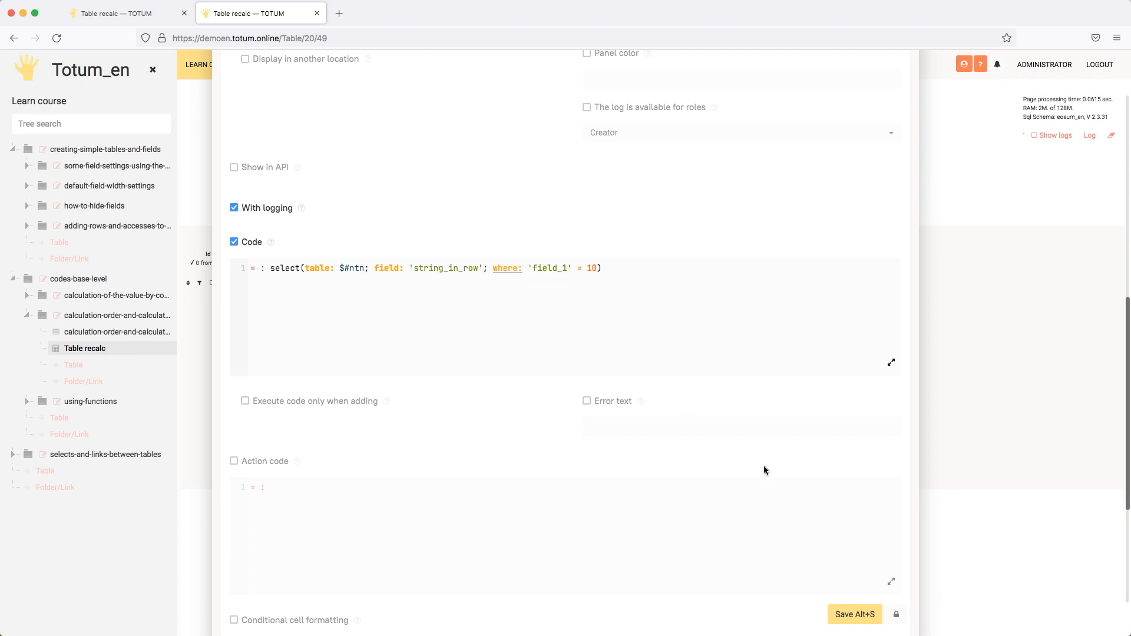
left_click(839, 615)
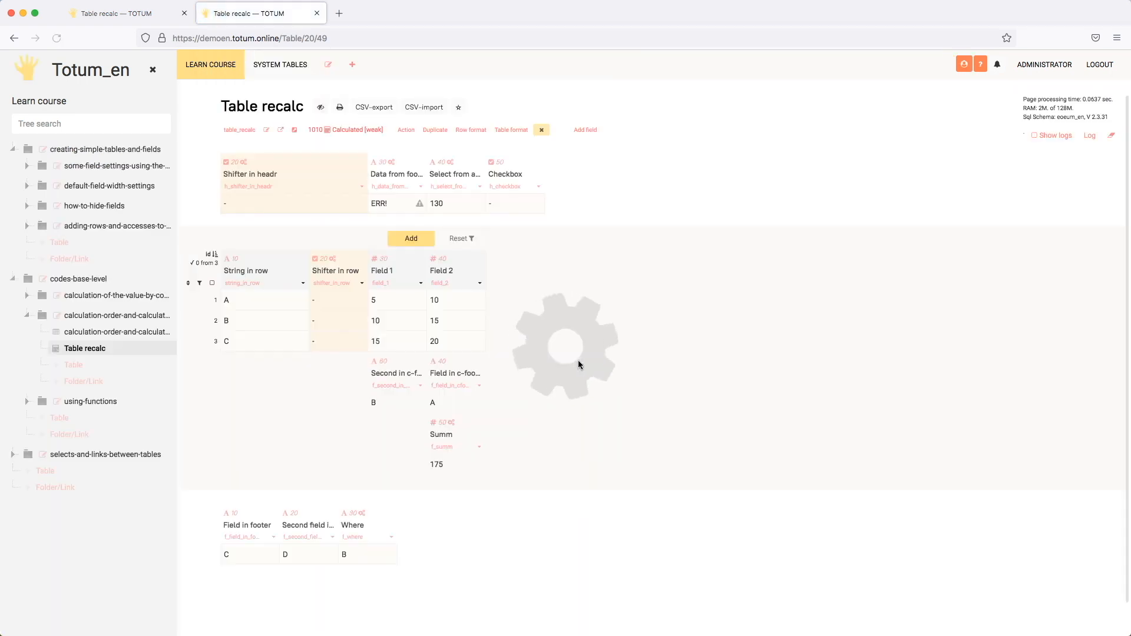
Step: Change the comparison operator in the Where field's condition on 'field_1' to >= and save the field
left_click(376, 555)
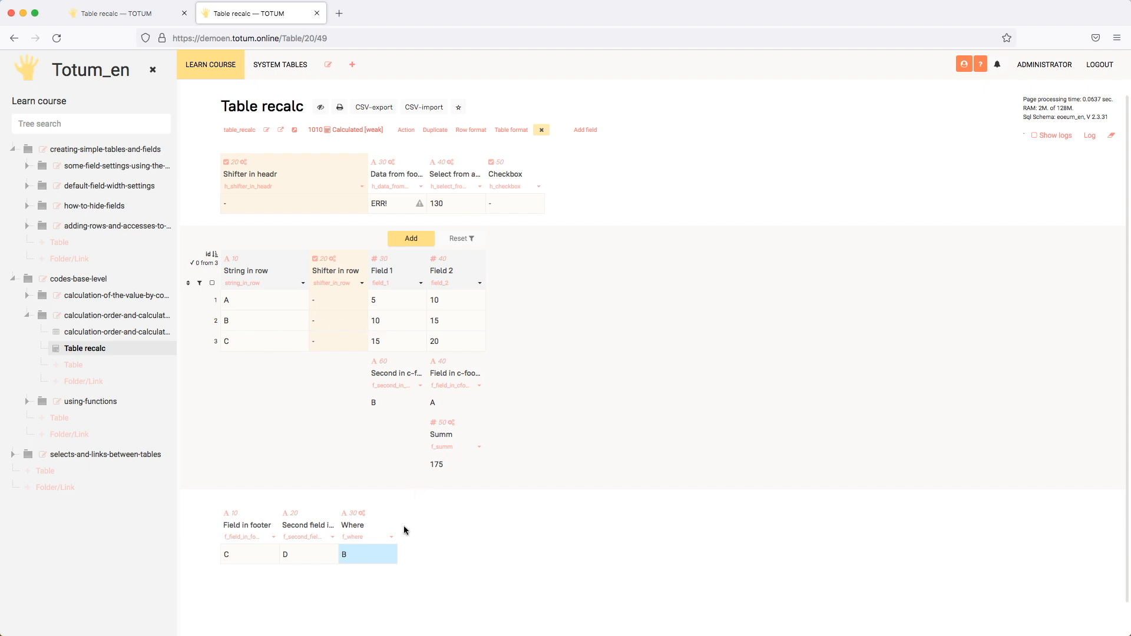
left_click(392, 536)
scroll(589, 434, "down", 10)
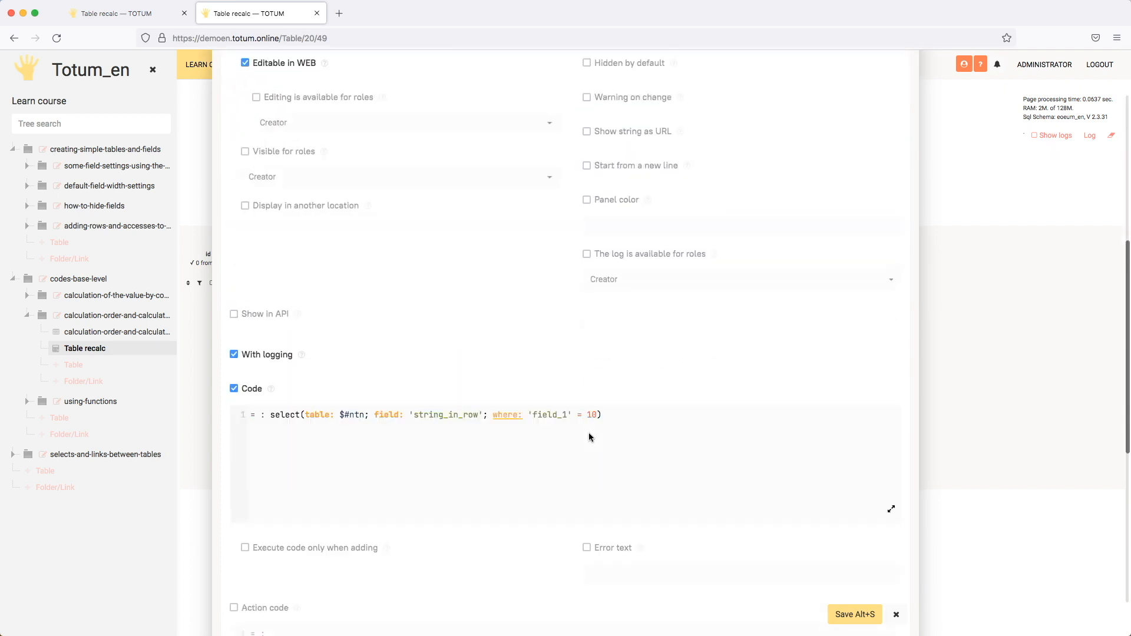
scroll(589, 434, "down", 3)
left_click(575, 328)
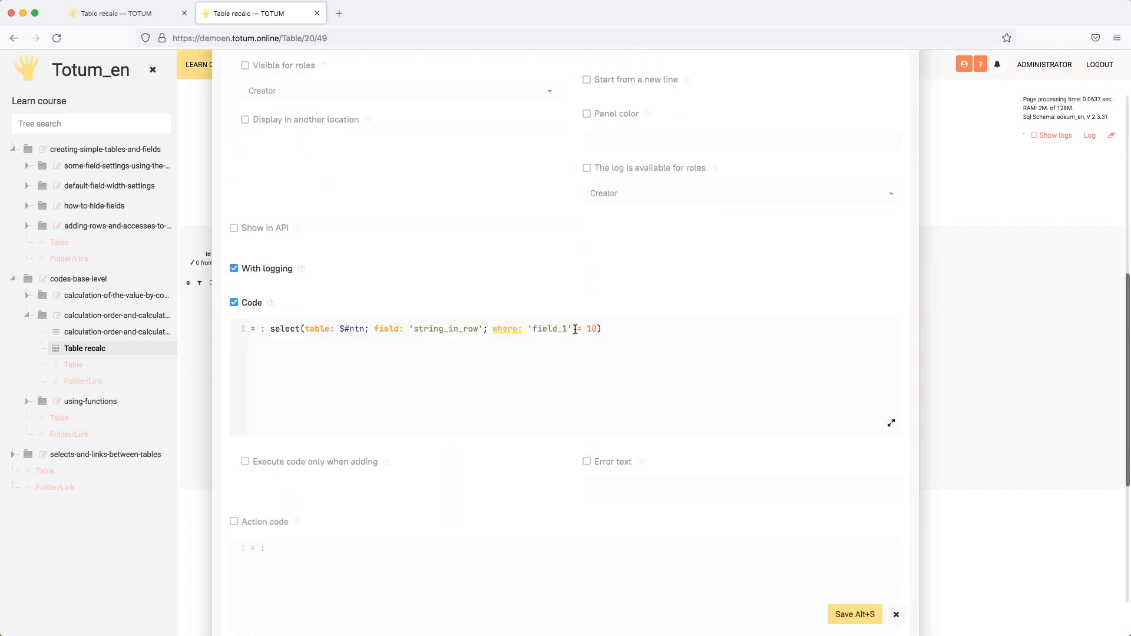
type("!")
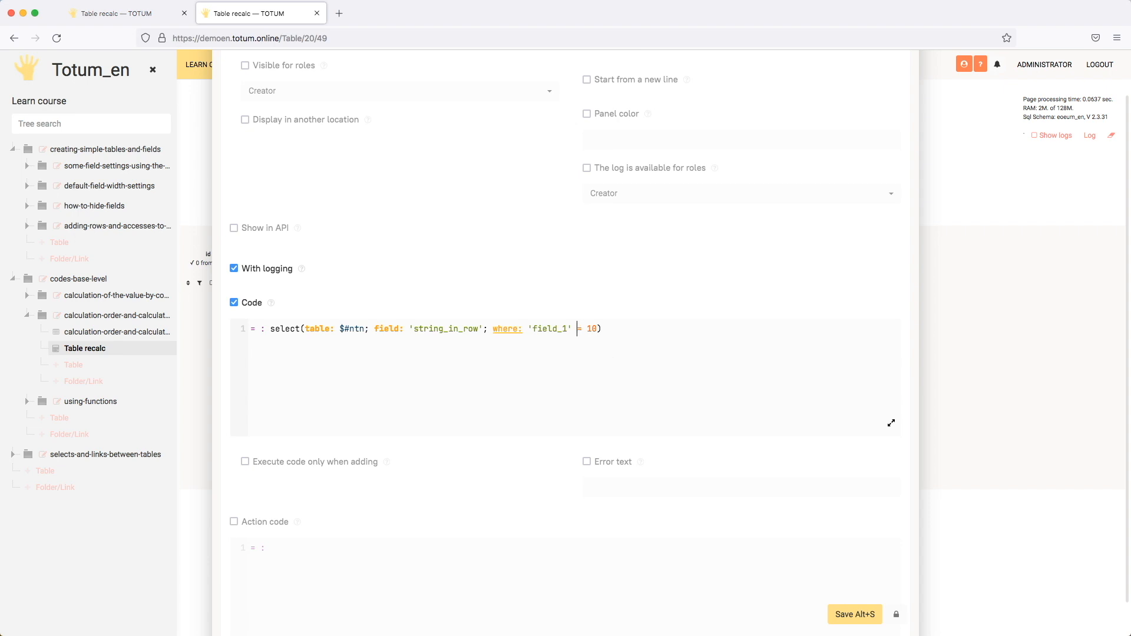
type("!")
key("BackSpace")
key("BackSpace")
key("Delete")
type(">=")
key("BackSpace")
left_click(583, 329)
key("BackSpace")
type("<")
key("BackSpace")
type(">=")
left_click(841, 611)
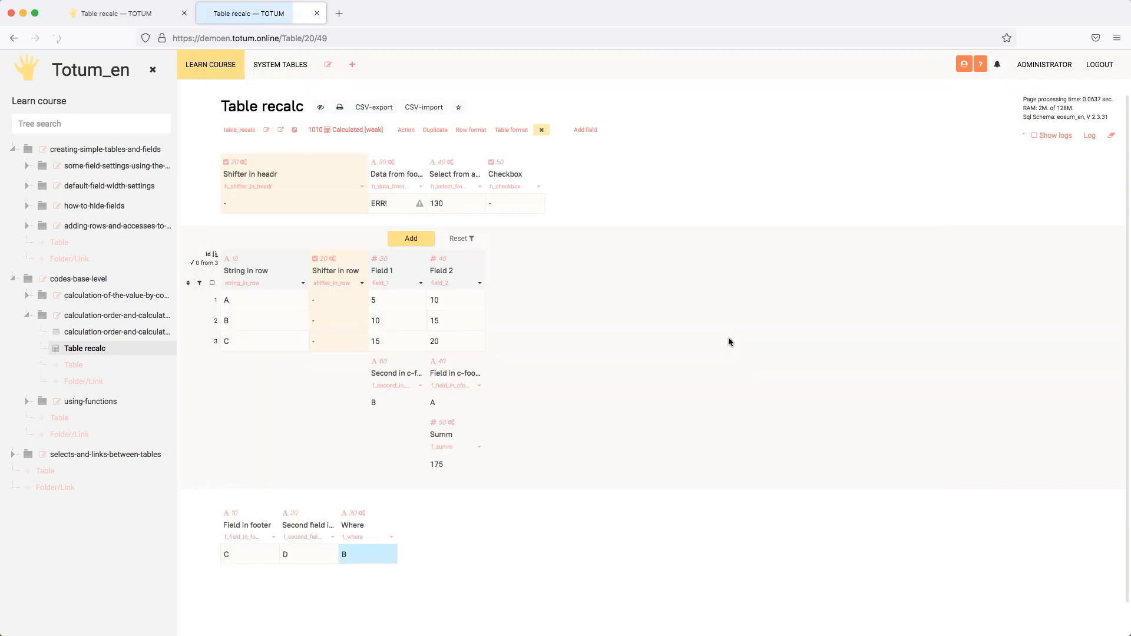
Step: Compare the Field 1 values of rows B and C against the Where field's condition
left_click(393, 324)
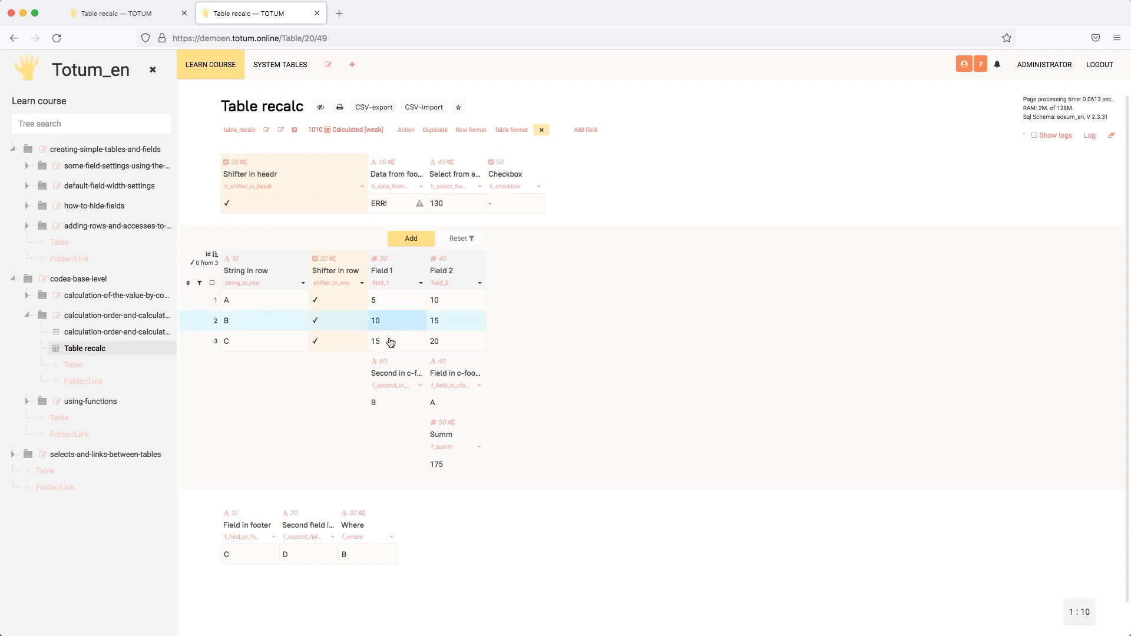
left_click(391, 342)
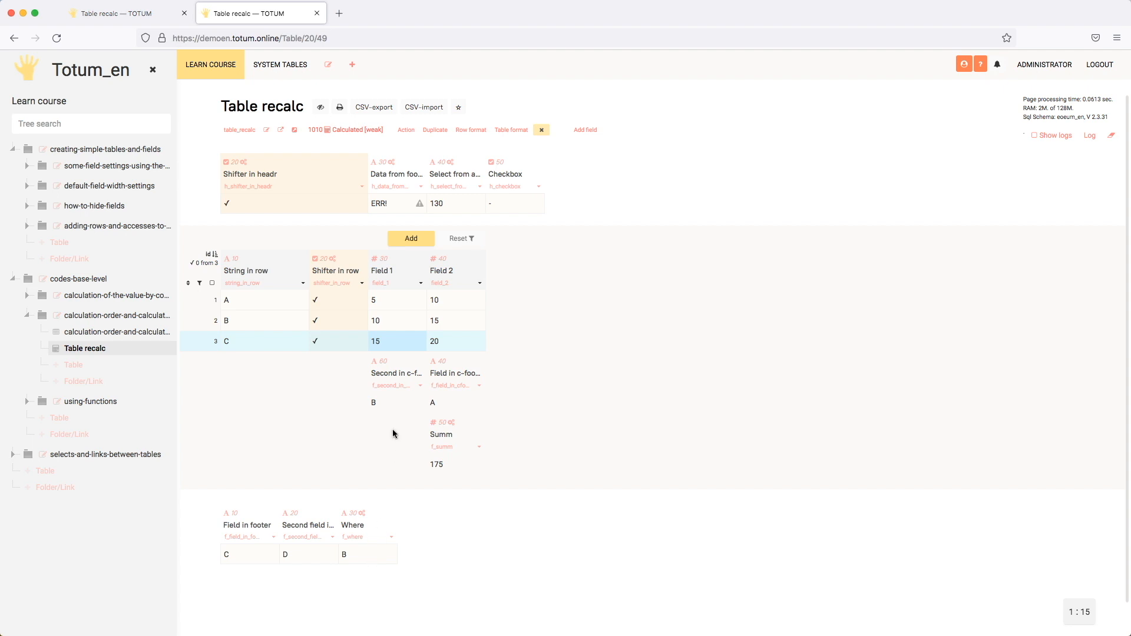
left_click(392, 322)
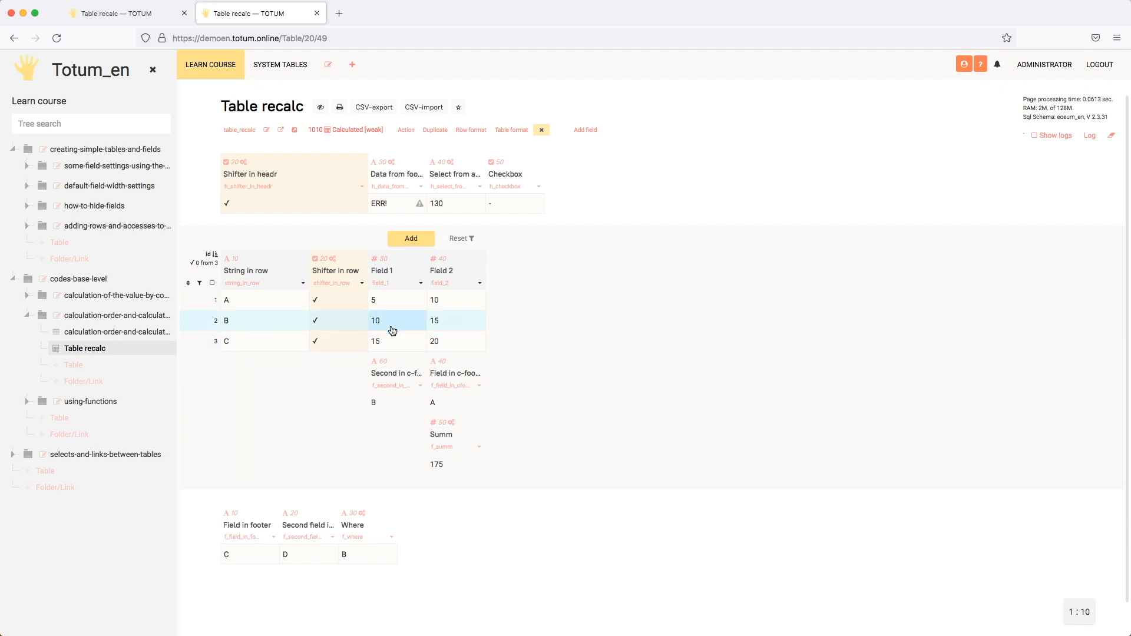
left_click(392, 342, "shift")
left_click(394, 325)
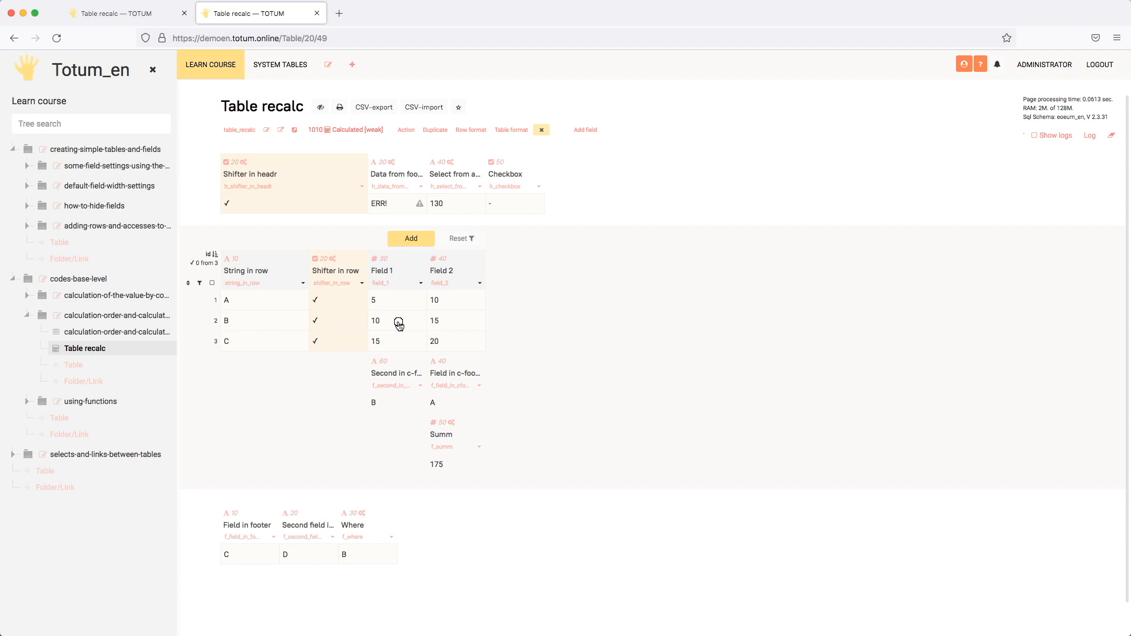
left_click(399, 324)
Step: Add an order parameter on 'field_1' after the where condition in the Where field's select code
left_click(394, 542)
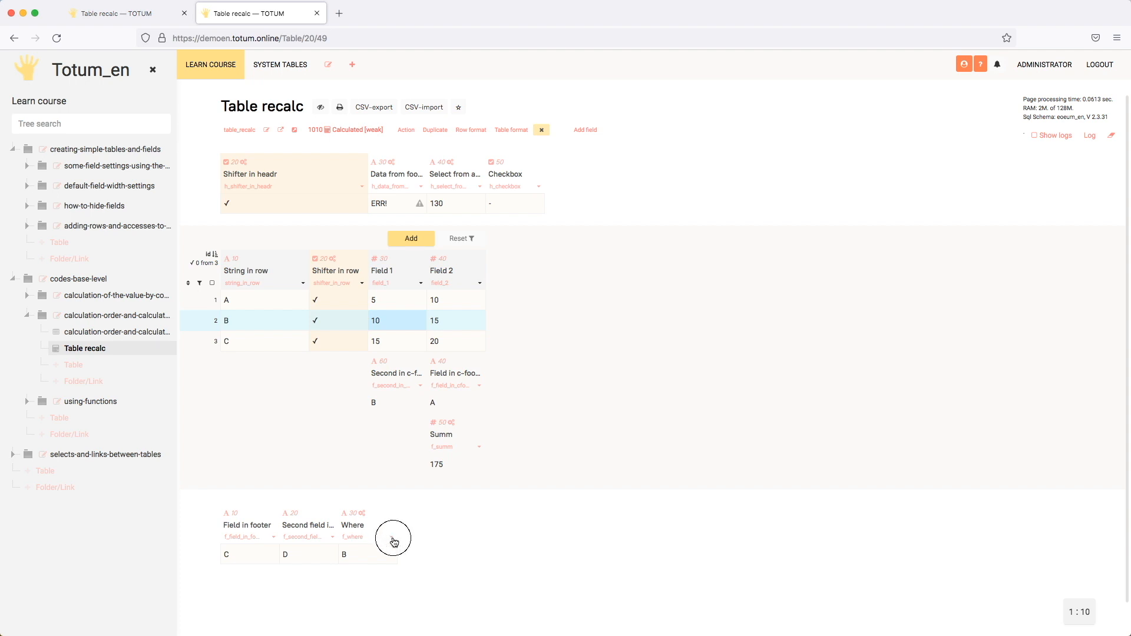
scroll(641, 457, "down", 10)
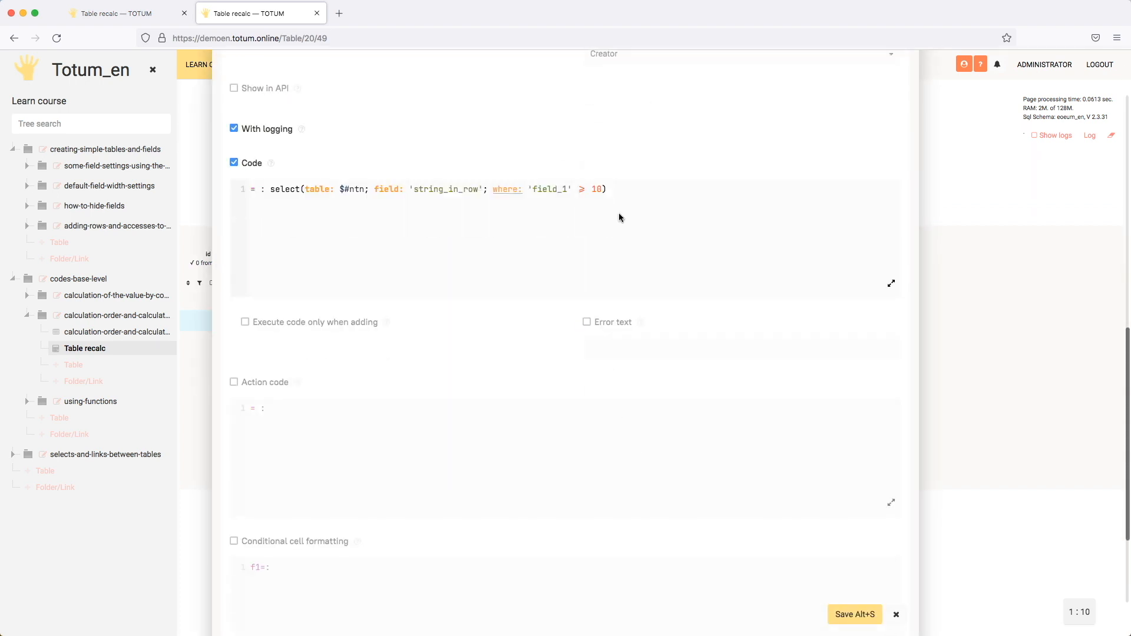
left_click(602, 187)
type("; ")
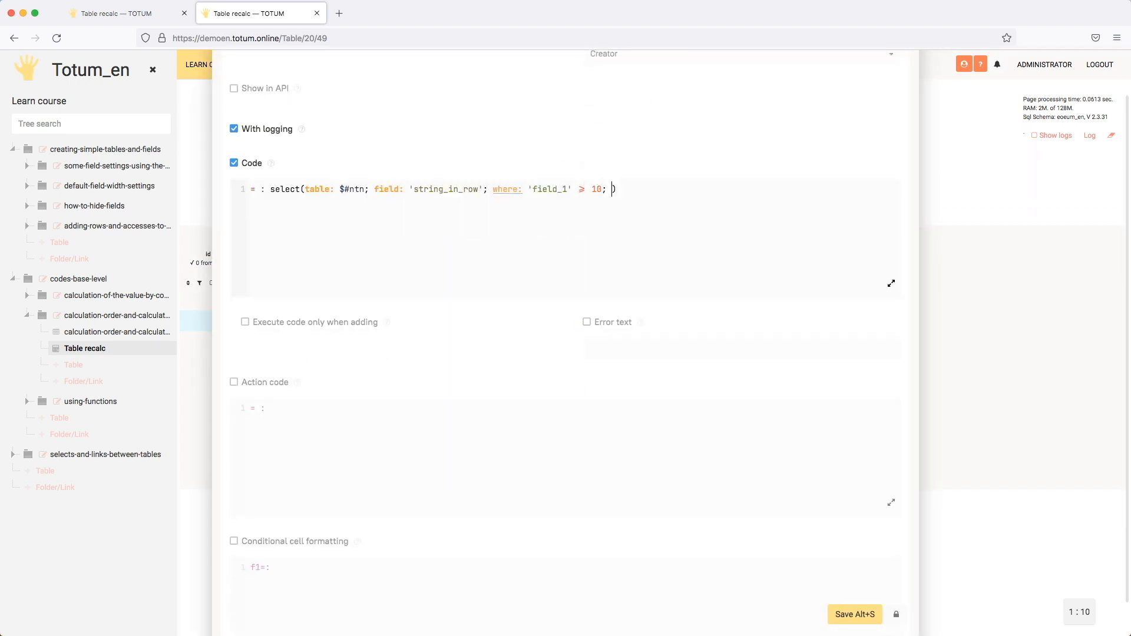
type("or")
key("Return")
type("'")
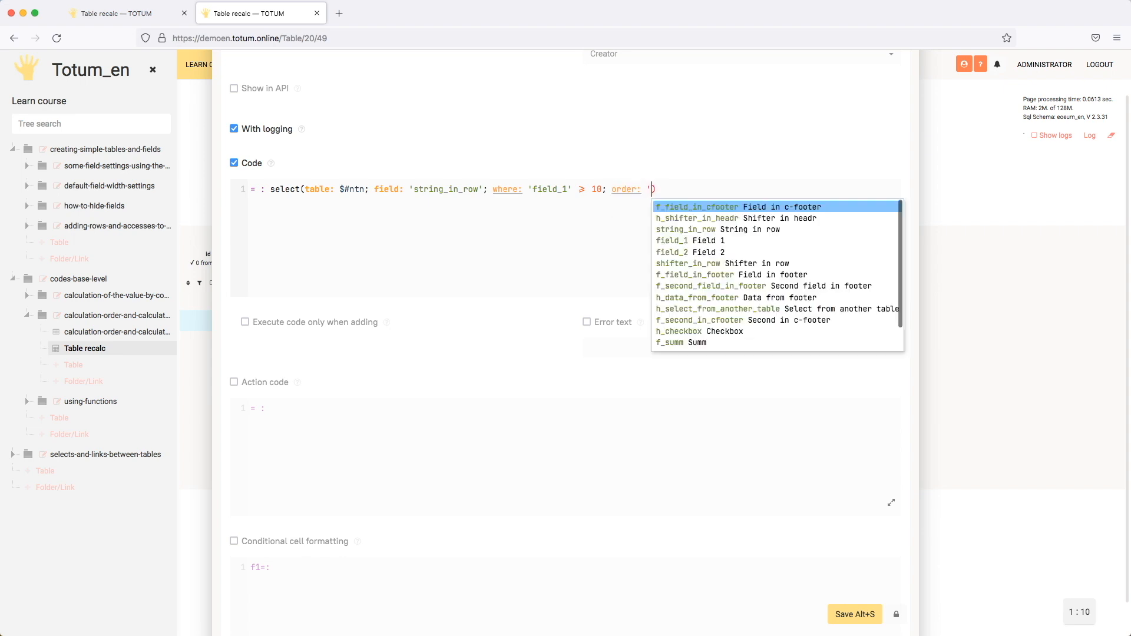
type("fiel")
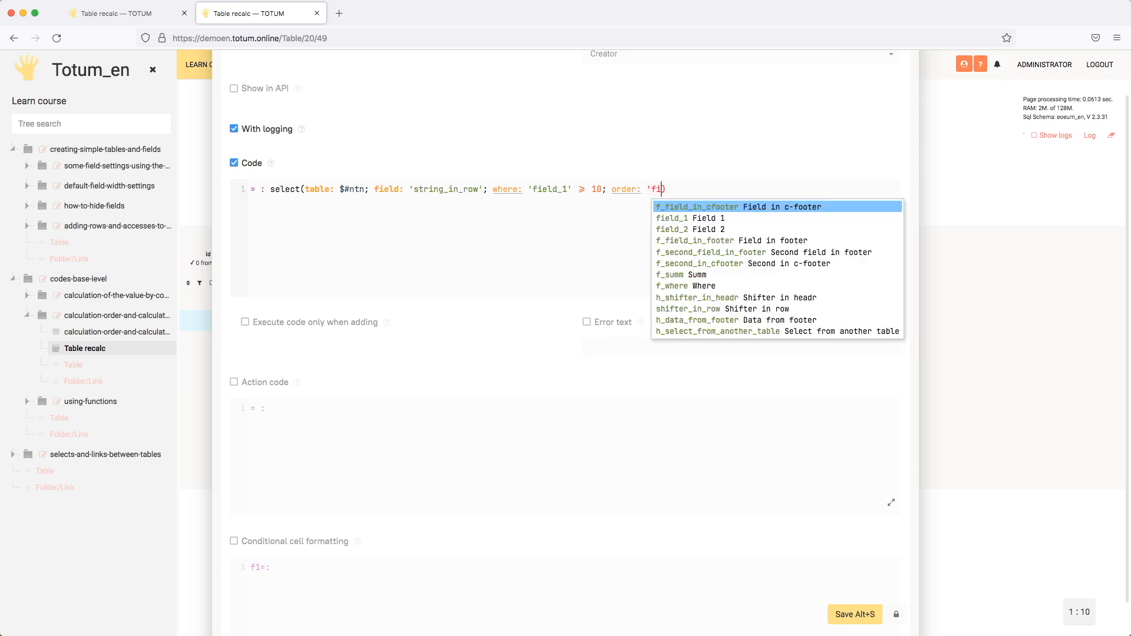
key("Down")
key("Return")
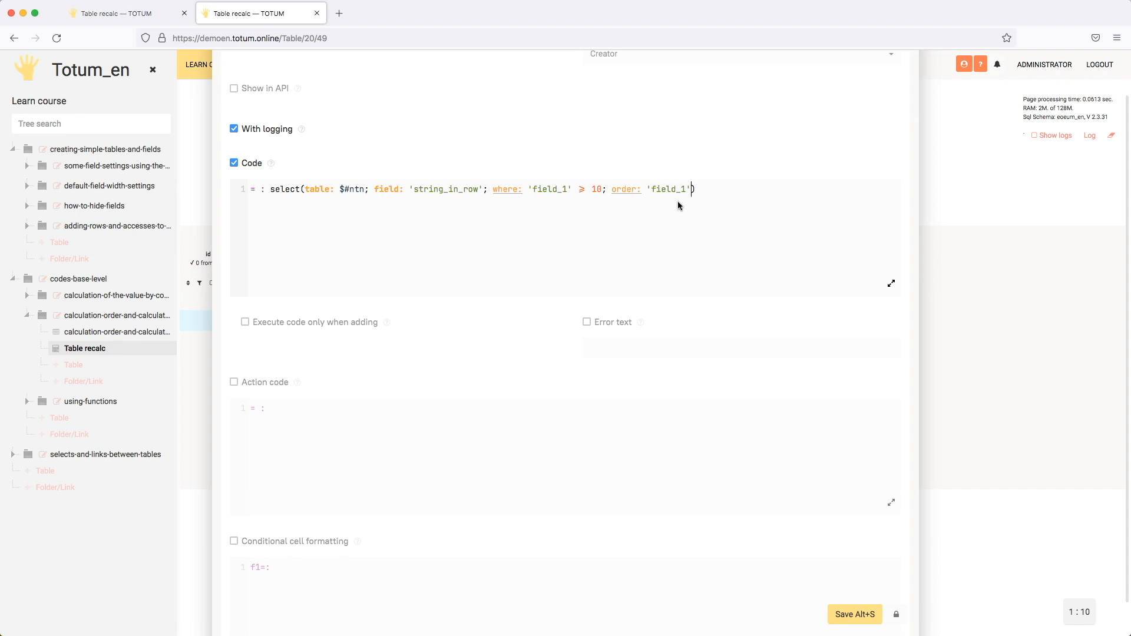
Step: Set the order direction on 'field_1' to desc and save the Where field
type("asc")
key("BackSpace")
key("BackSpace")
key("BackSpace")
type("desc")
scroll(651, 192, "up", 10)
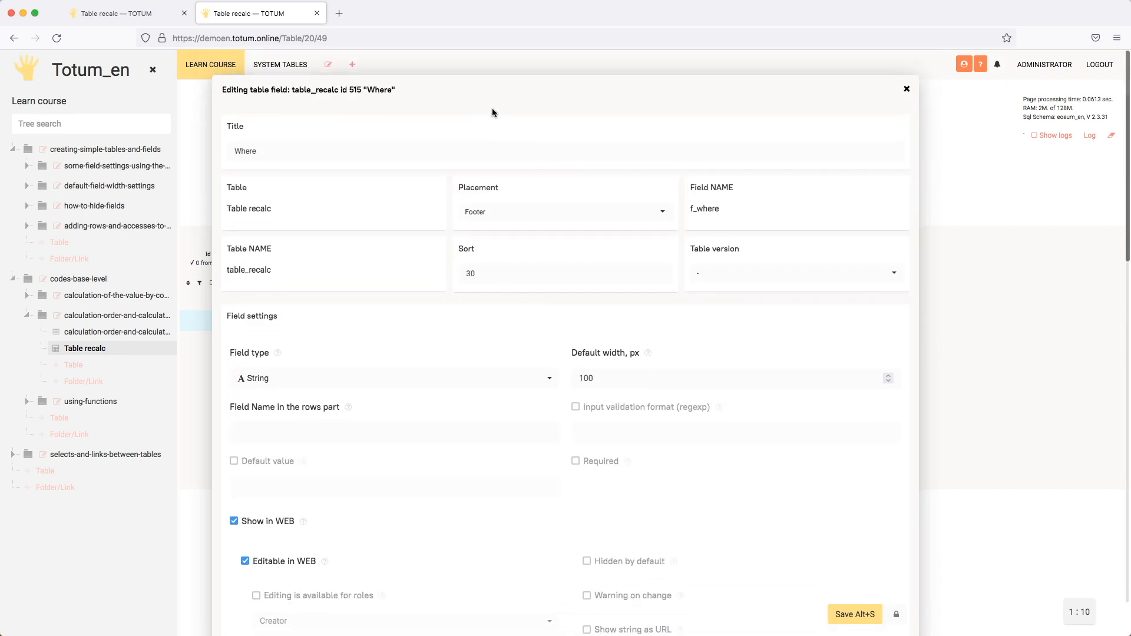
left_click_drag(422, 89, 878, 136)
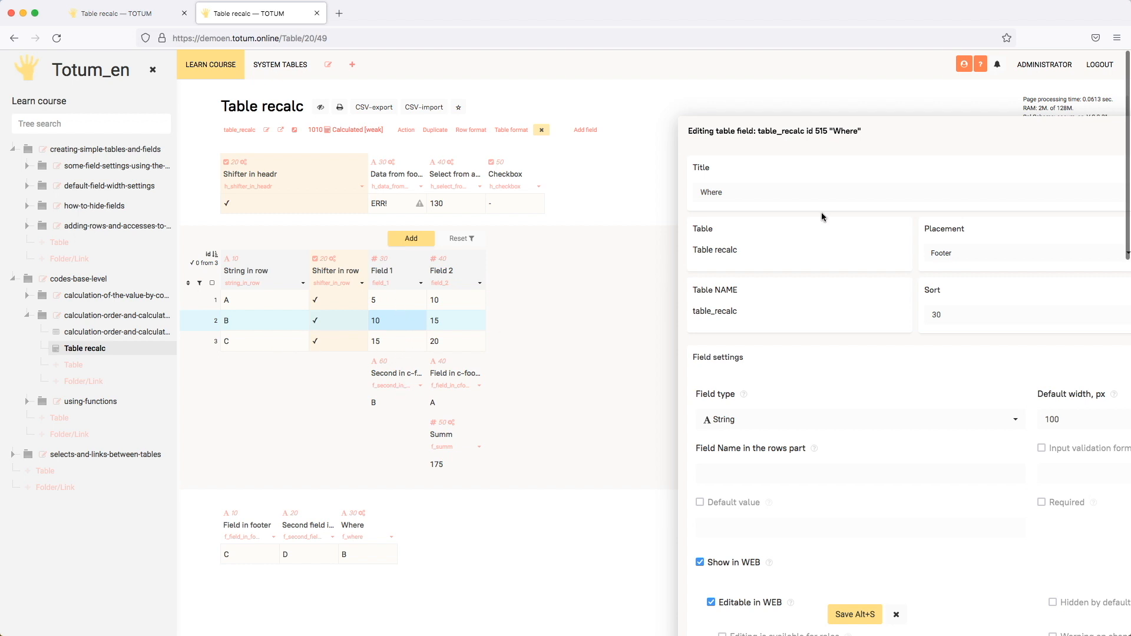
left_click_drag(992, 142, 829, 111)
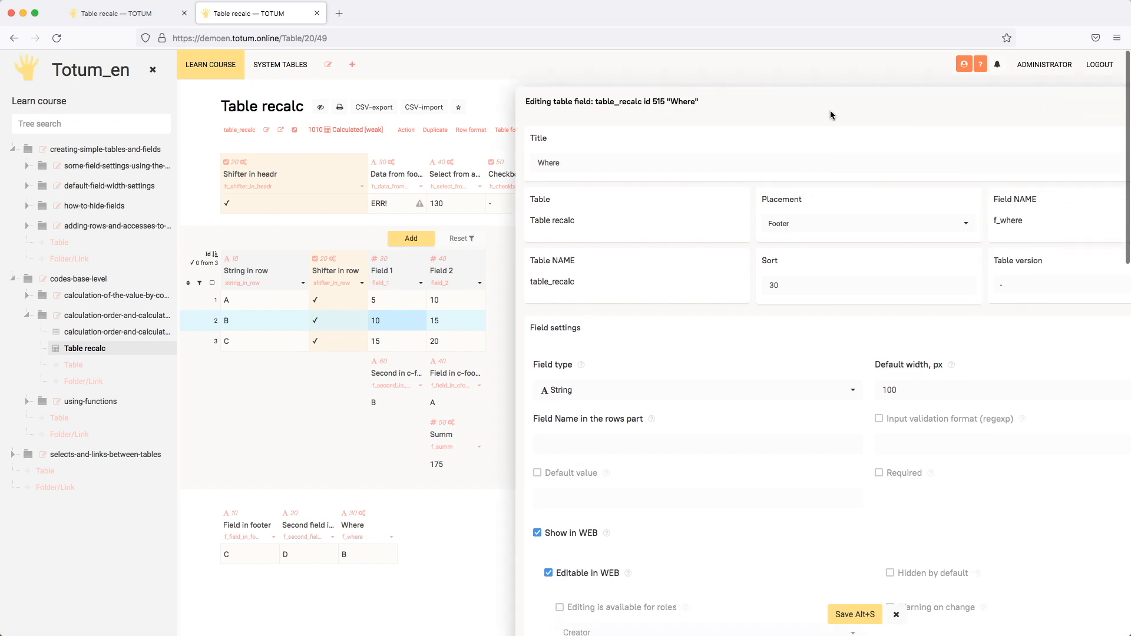
left_click(855, 615)
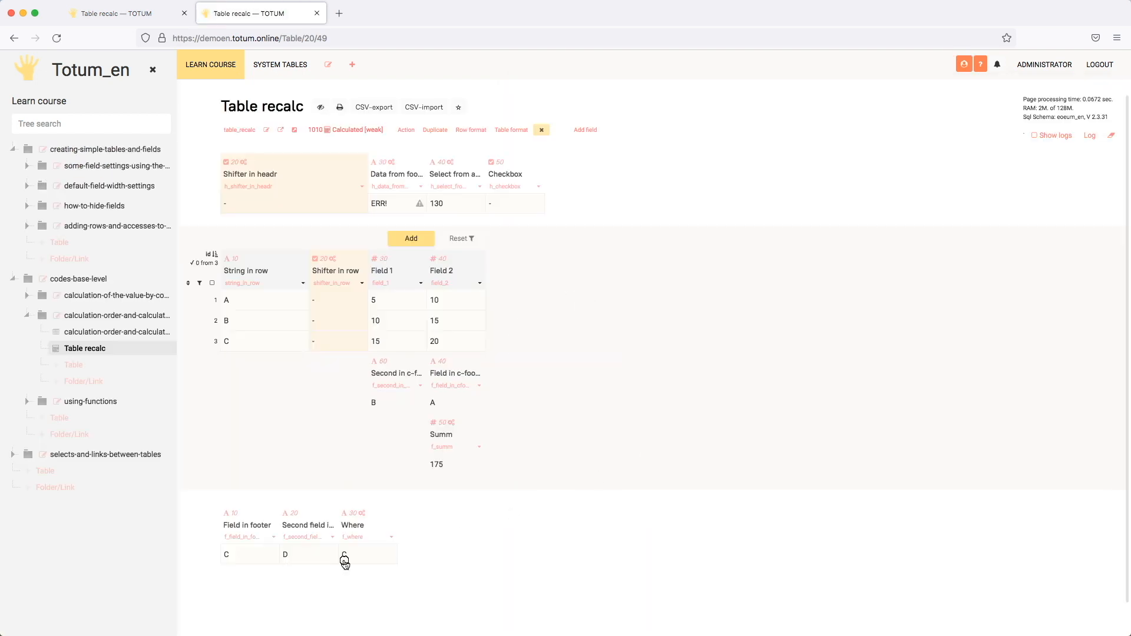
left_click(388, 559)
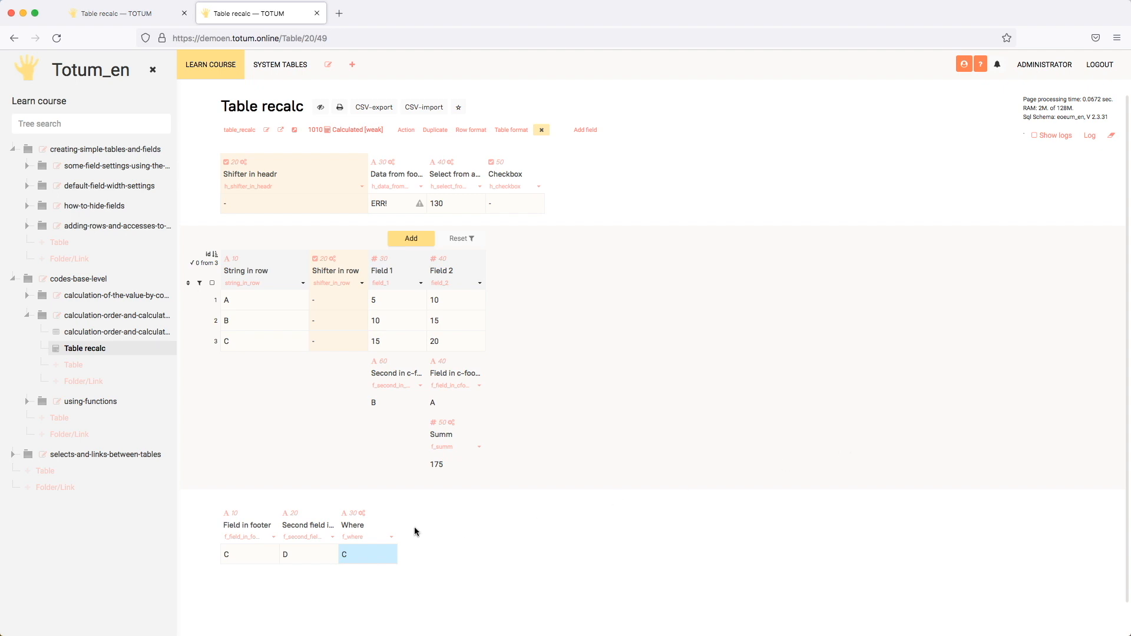
Step: Insert a second where condition, 'field_2' = 15, before the order parameter in the Where field's code
left_click(363, 513)
left_click(322, 487)
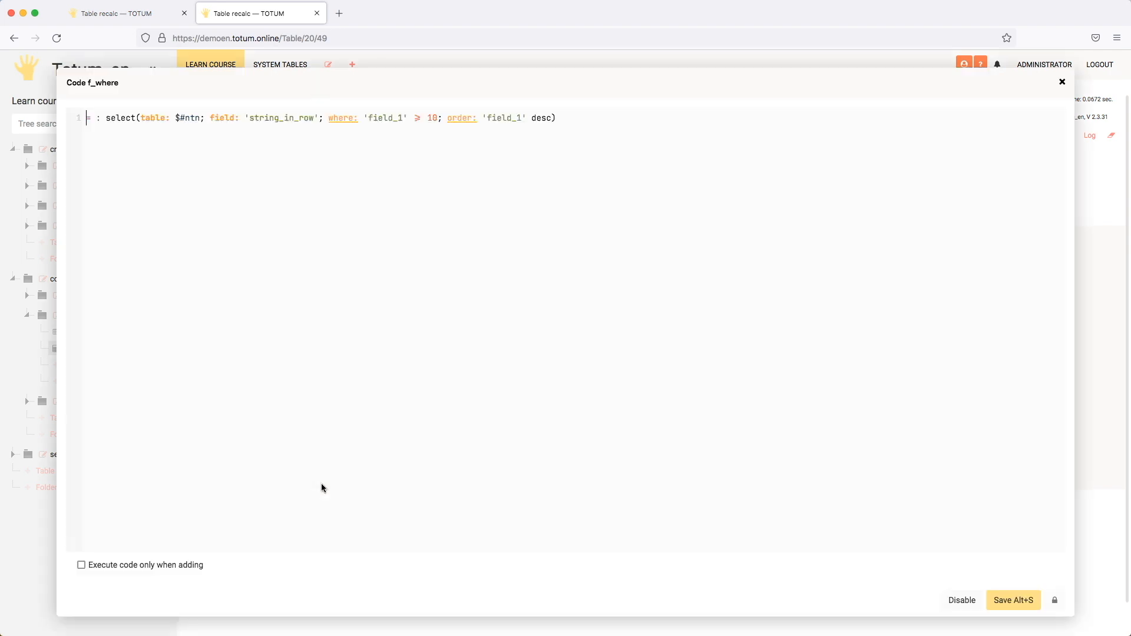
left_click(443, 118)
type("10; wh")
key("Return")
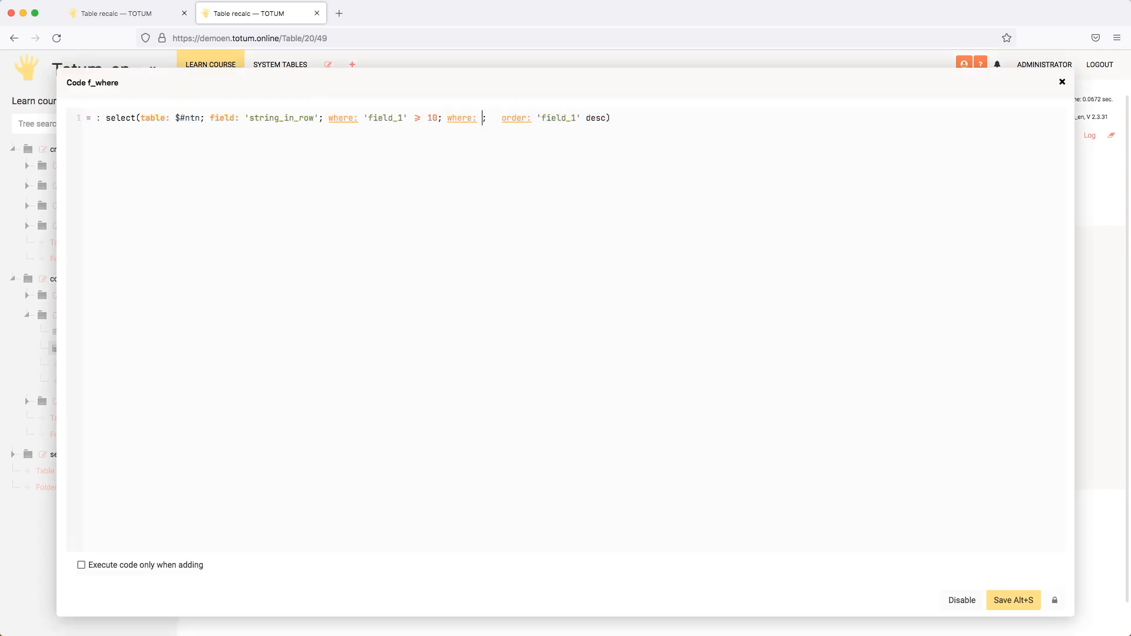
type("'fi")
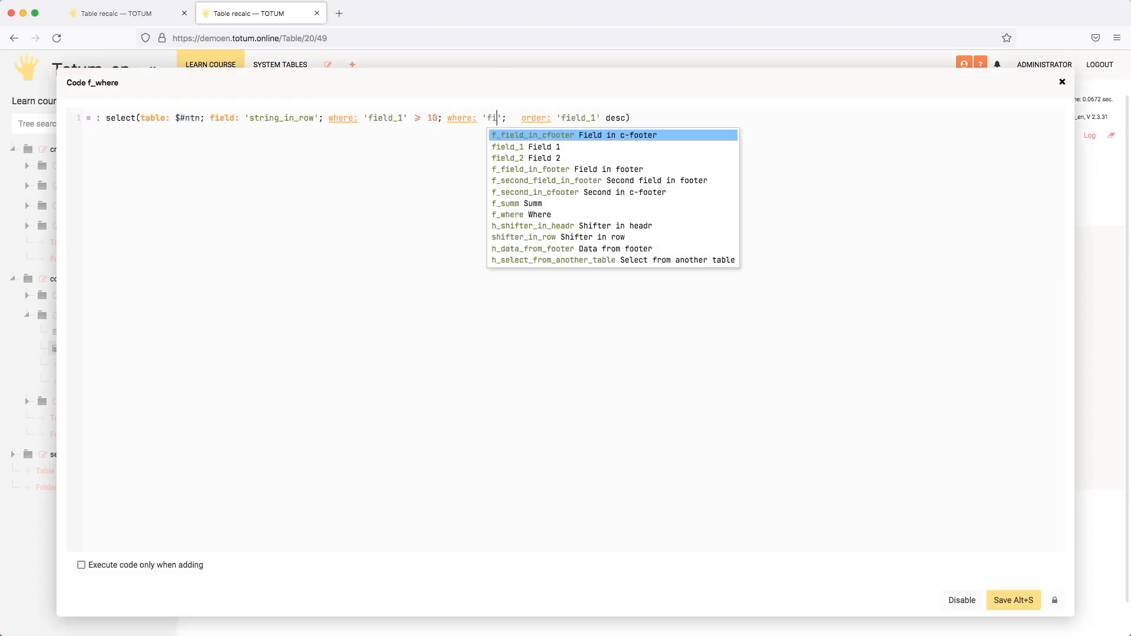
key("Down")
key("Down")
key("Return")
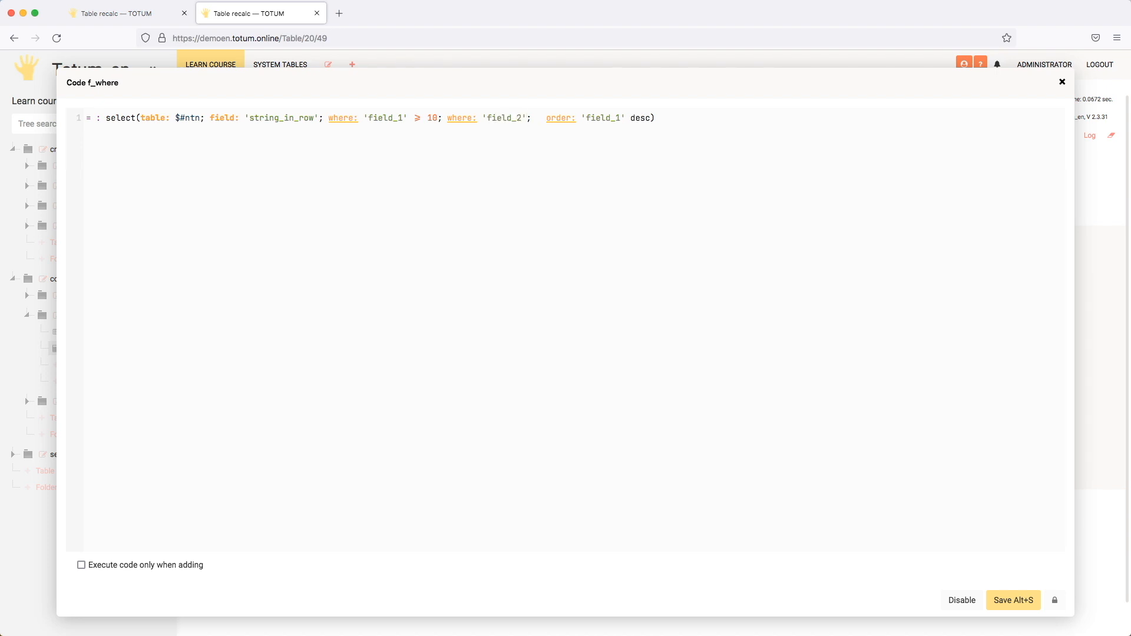
type("= 15")
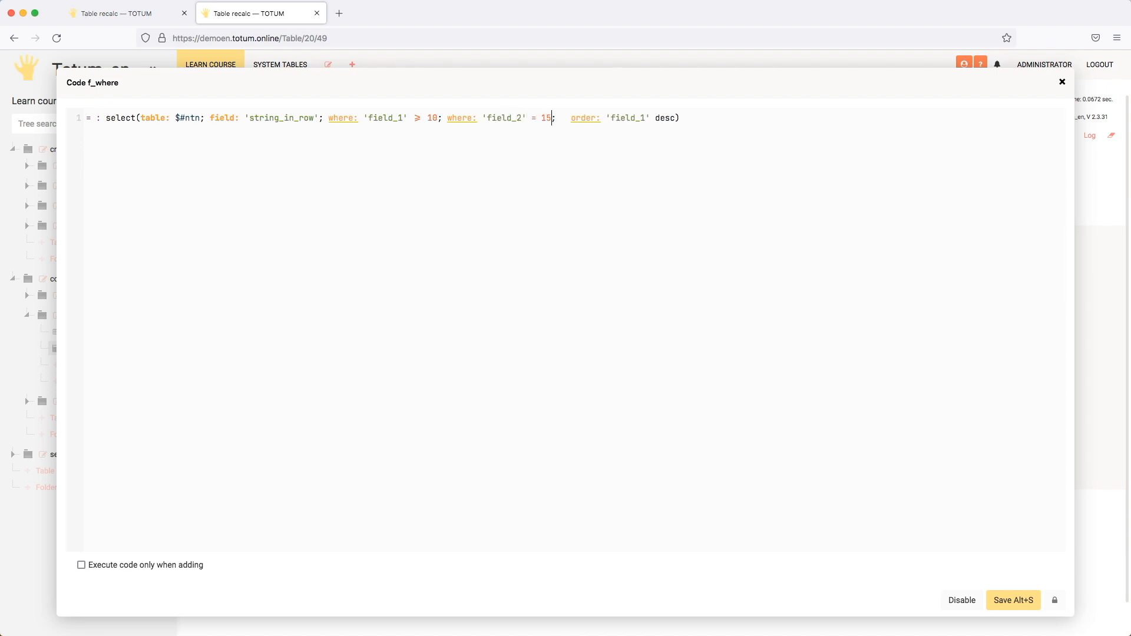
Step: Remove an extra space before the order parameter and save the Where field's code
key("Right")
key("Right")
key("Right")
key("Right")
key("BackSpace")
left_click(1012, 600)
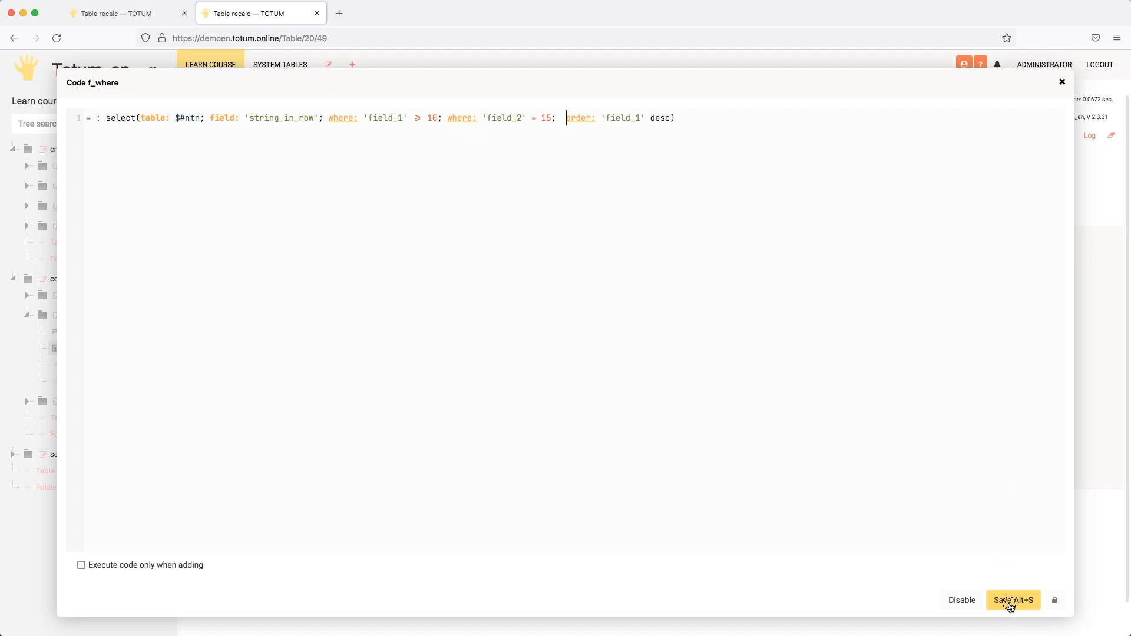
Step: Compare the Where field's result with row B's Field 2 and String in row values
left_click(369, 554)
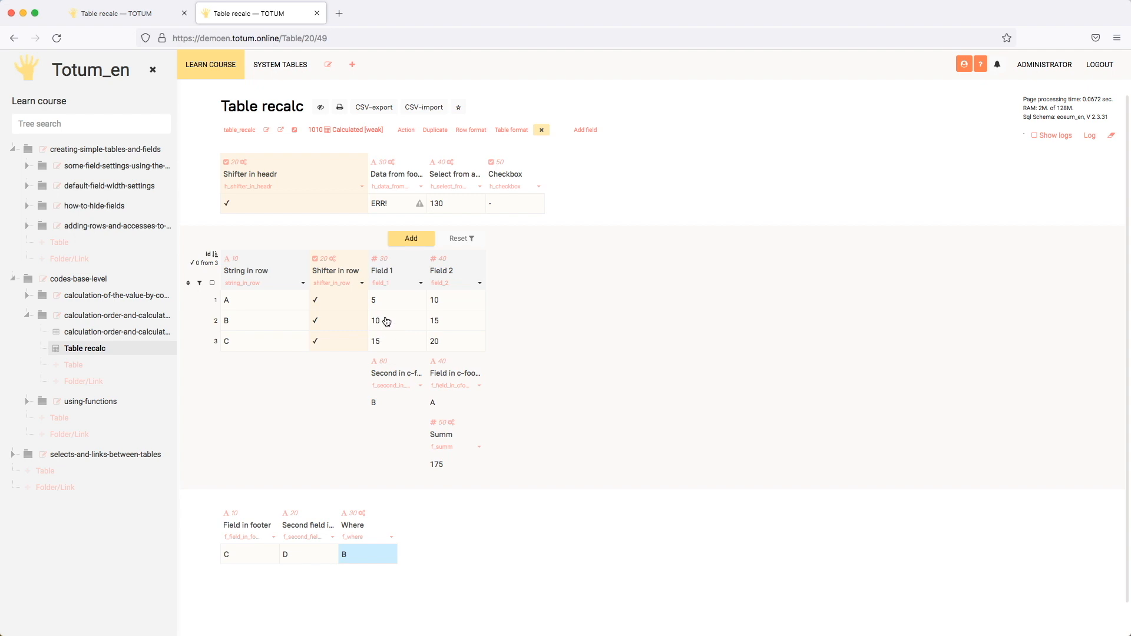
left_click(465, 322)
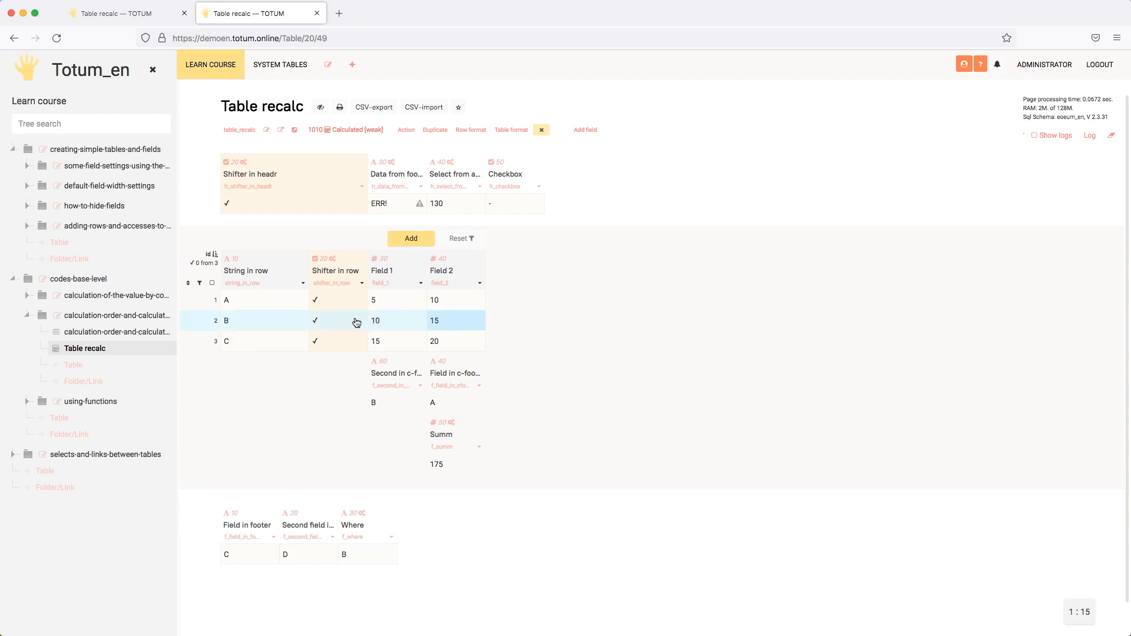
left_click(265, 321)
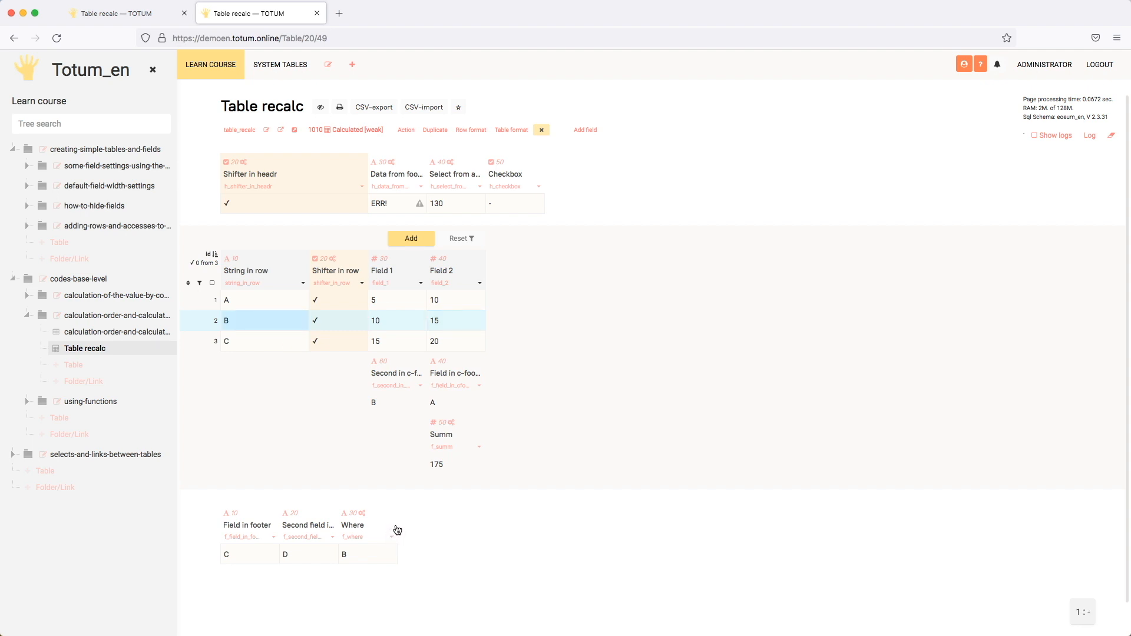
Step: Add a code line named if to the Where field, using an if function with the condition #h_checkbox = true
left_click(509, 187)
left_click(393, 542)
scroll(564, 383, "down", 10)
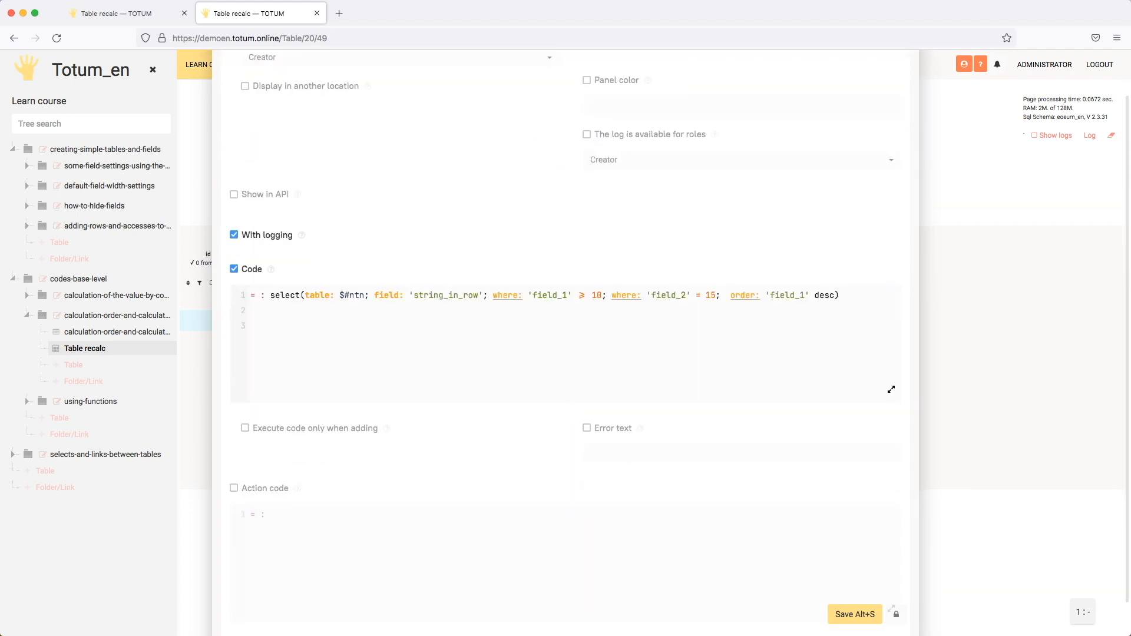
type("if: if")
key("Return")
type("#; then: ; else: )")
key("Return")
type("= true; then: ; else:")
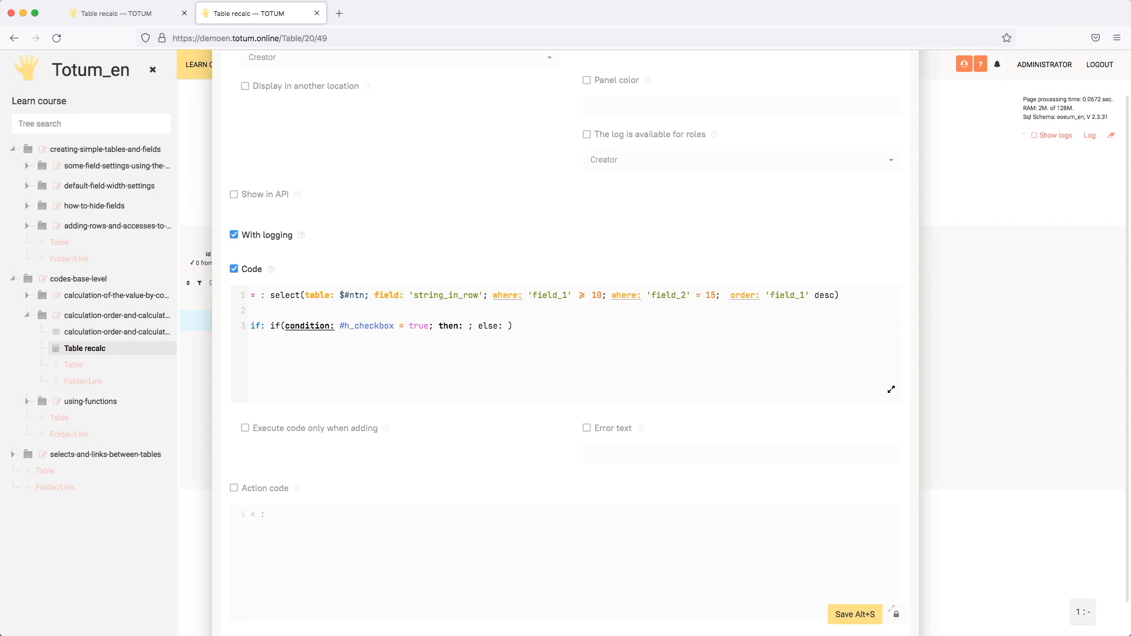
type("14")
Step: Fill in the if function's results with 15 for then and "*ALL*" for else
type("\"\"")
type("*")
type("ALL")
type("*")
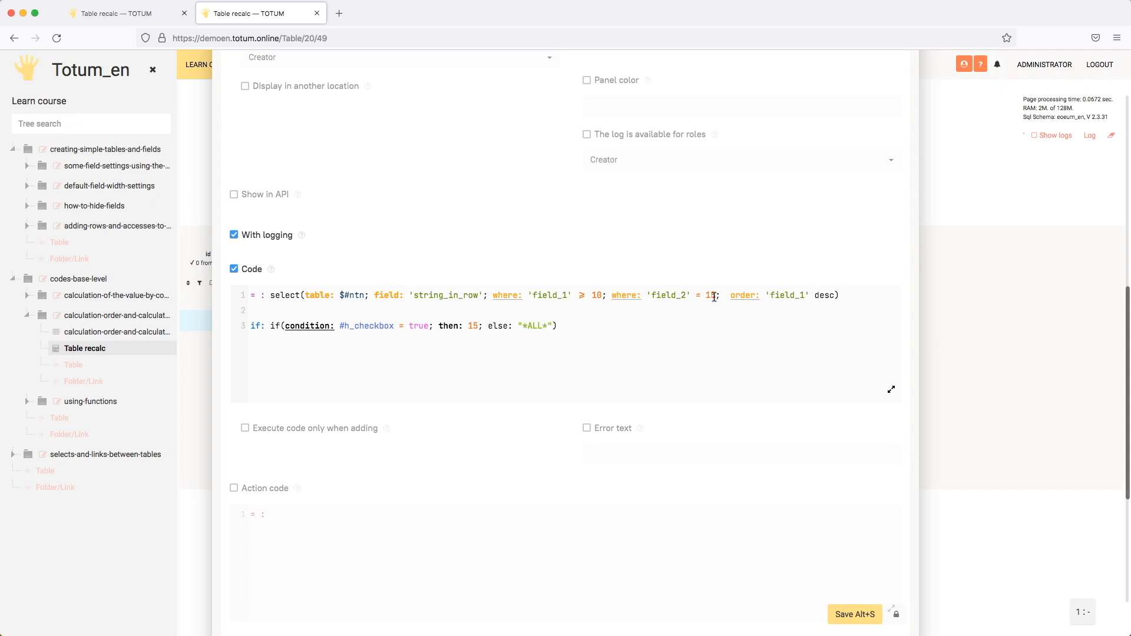
Step: Replace the value compared with 'field_2' in the second where condition with $if and save the Where field
left_click(714, 296)
key("BackSpace")
key("BackSpace")
type("$if")
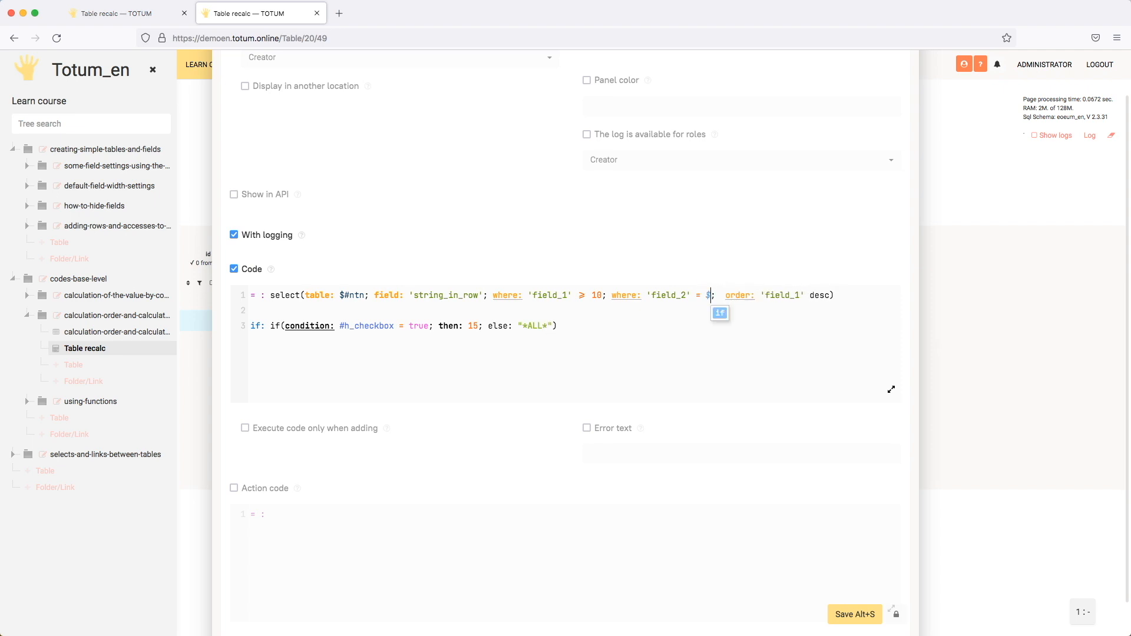
left_click(716, 295)
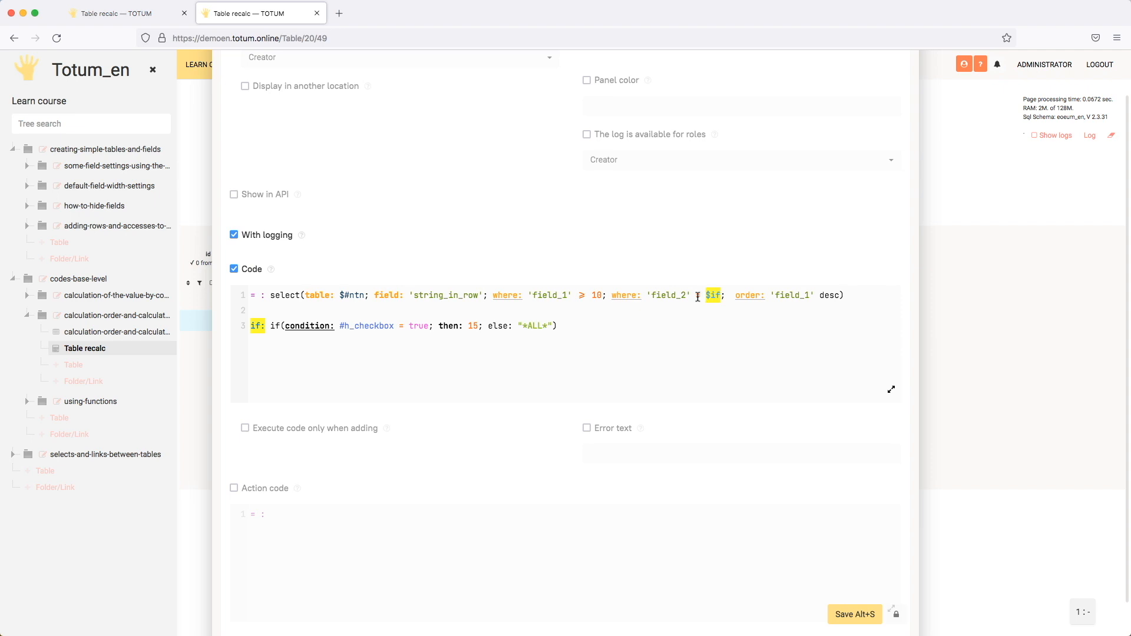
left_click_drag(611, 295, 725, 295)
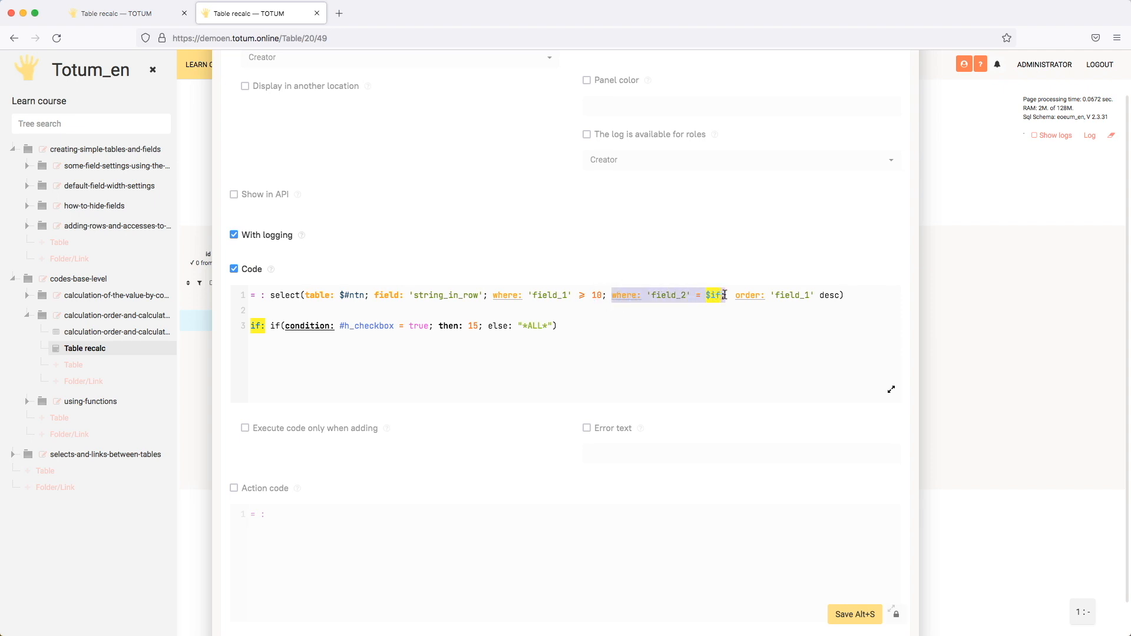
left_click(699, 328)
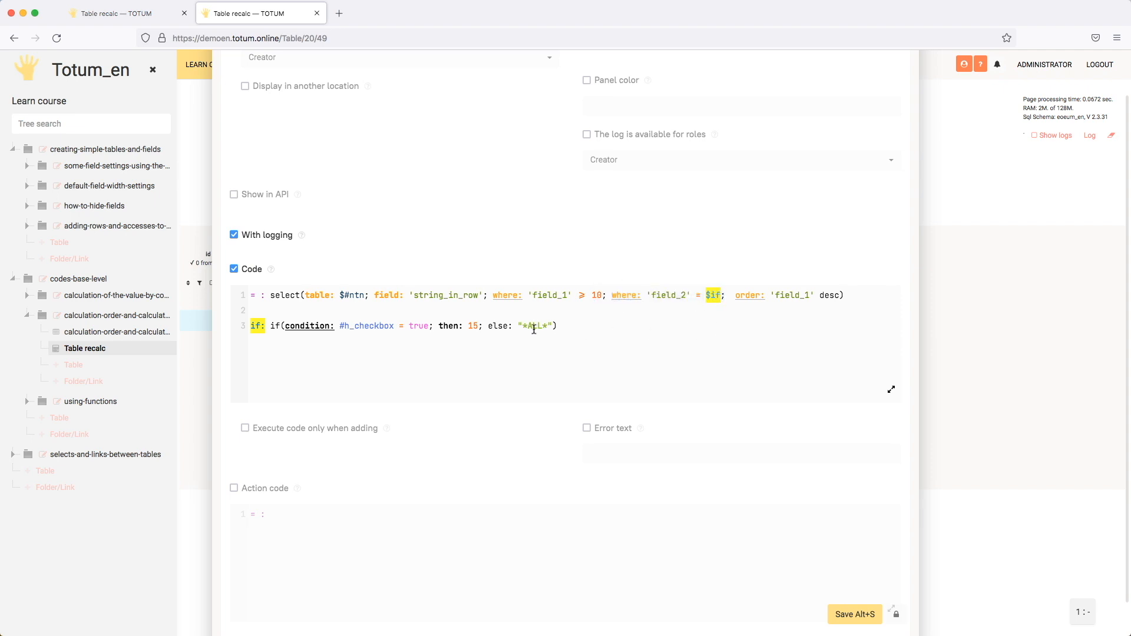
left_click(859, 613)
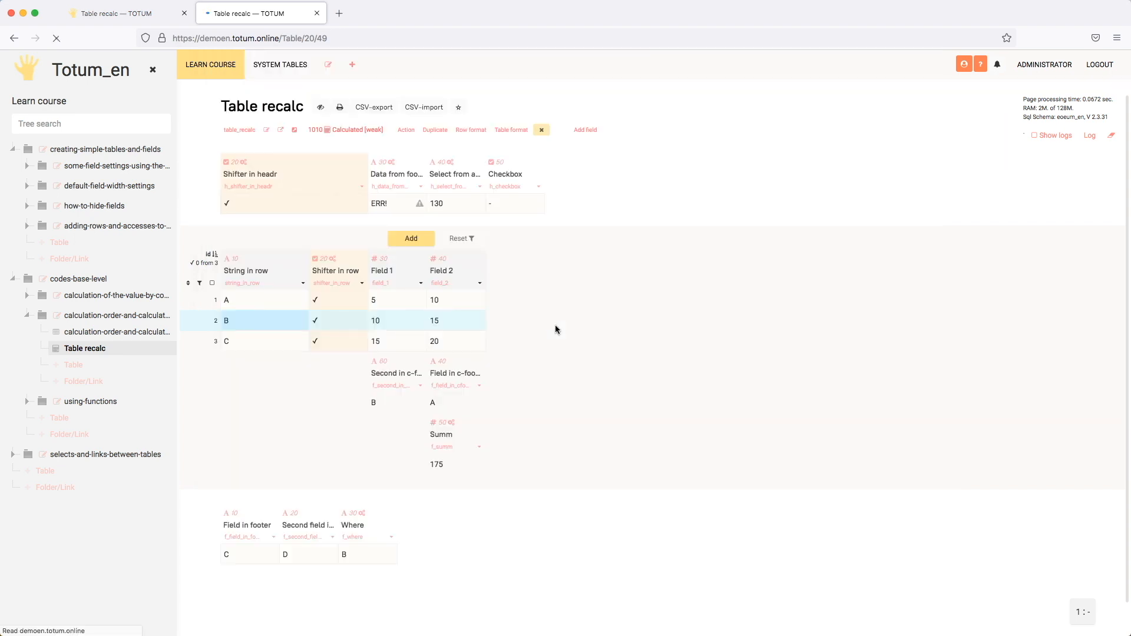
Step: Switch the header's Checkbox field on and off to test how the Where field's result responds
left_click(362, 560)
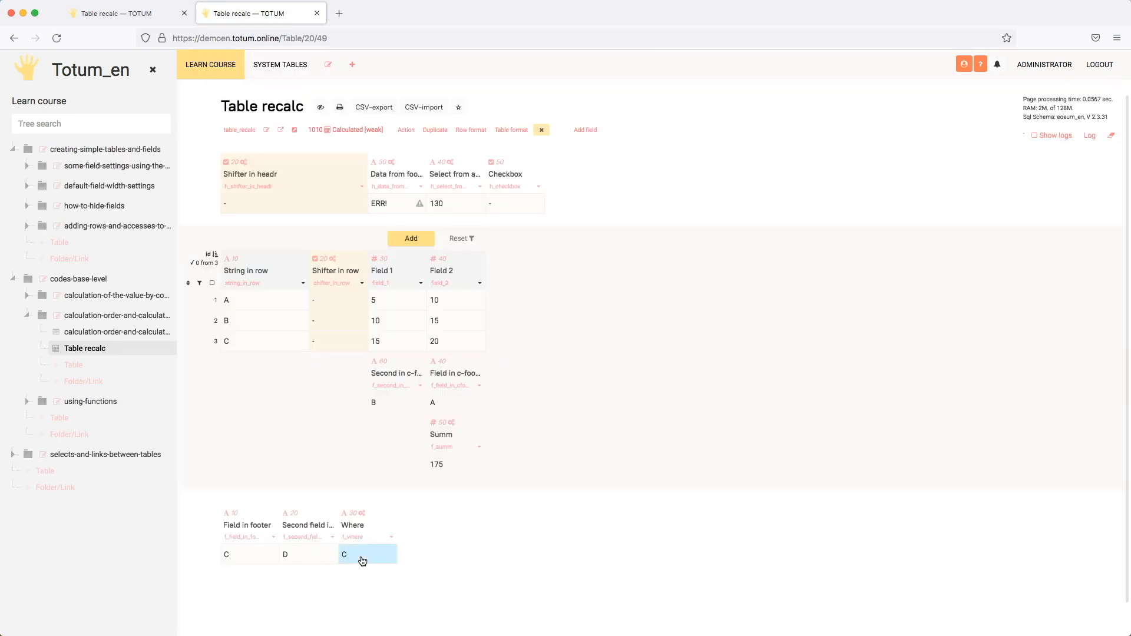
double_click(508, 202)
left_click(507, 204)
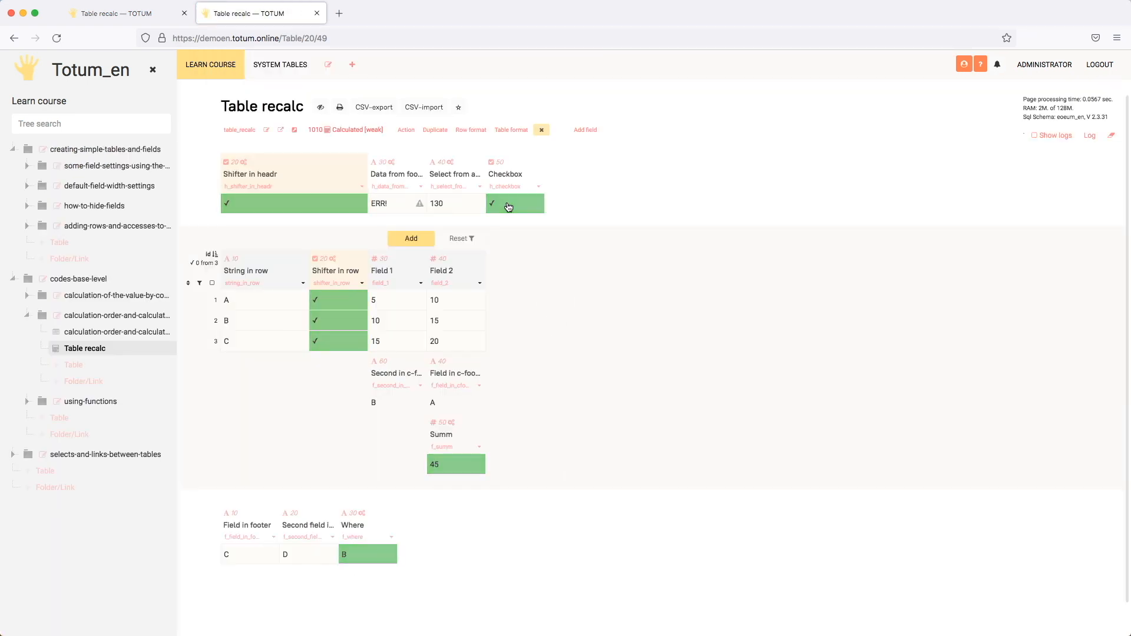
left_click(509, 206)
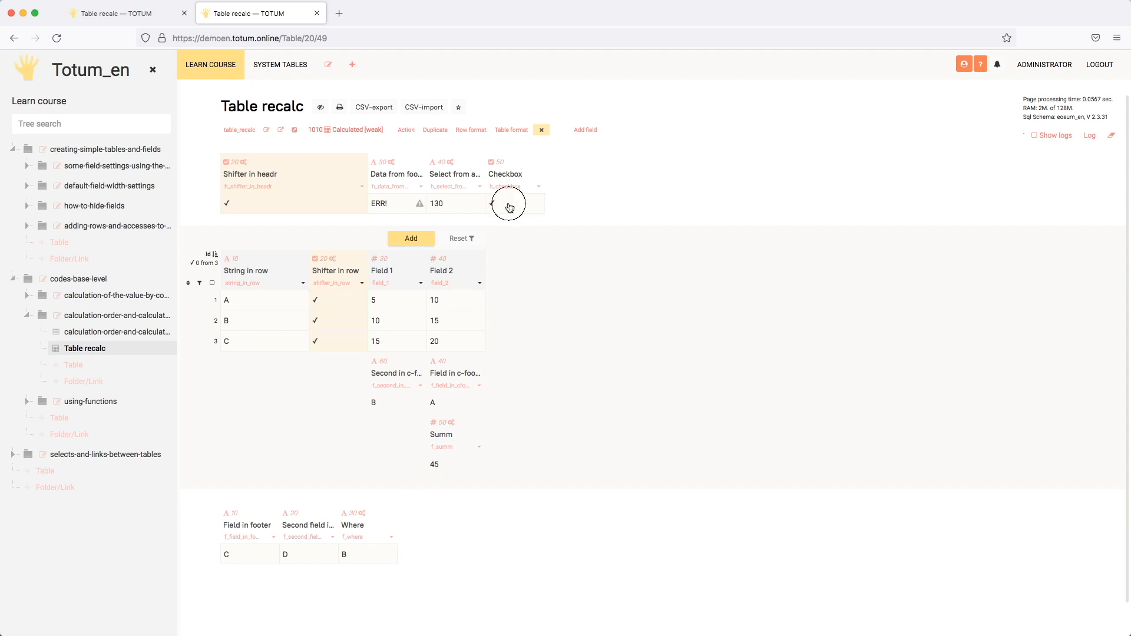
left_click(510, 206)
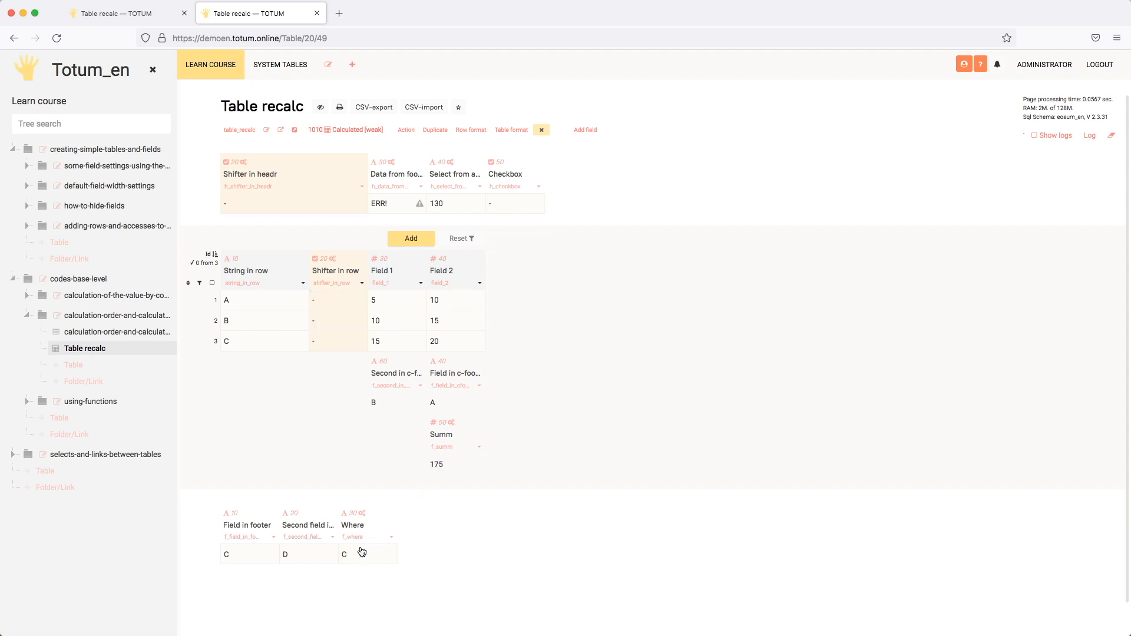